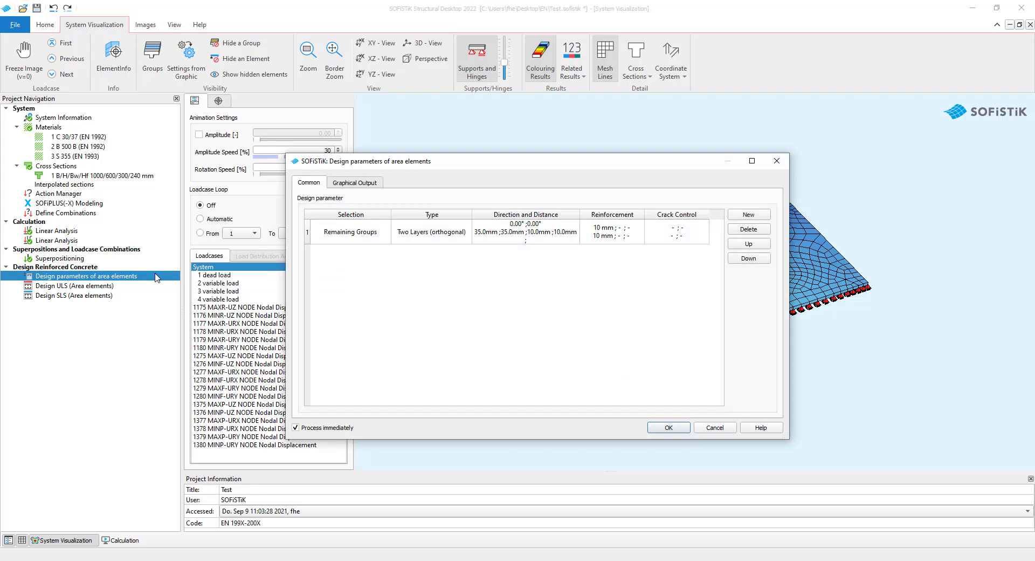
Review the reinforcement layout types for the remaining groups, keeping Two Layers (orthogonal).
{"action": "left_click", "coordinate": [466, 236]}
{"action": "left_click", "coordinate": [466, 234]}
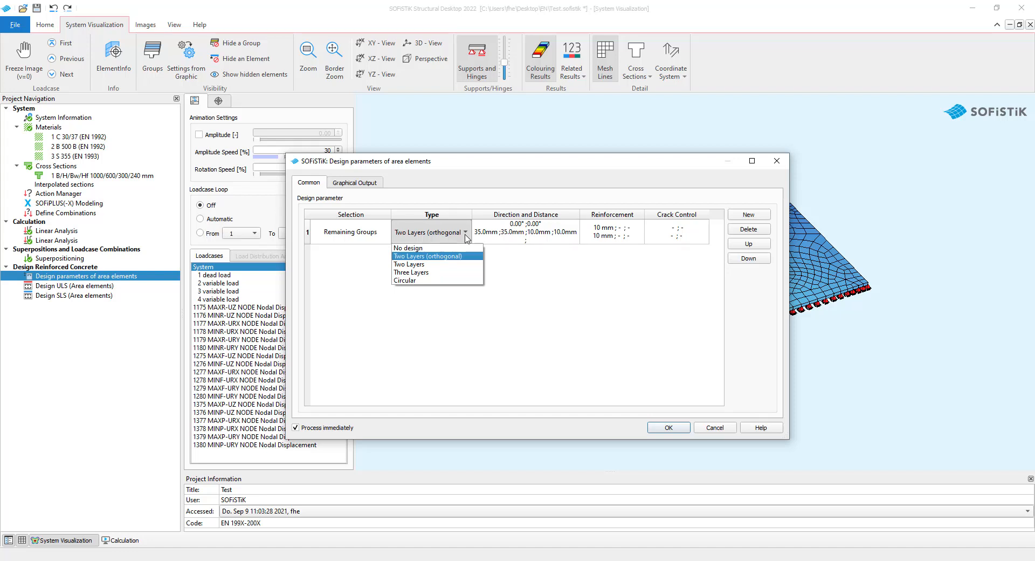
{"action": "left_click", "coordinate": [466, 236]}
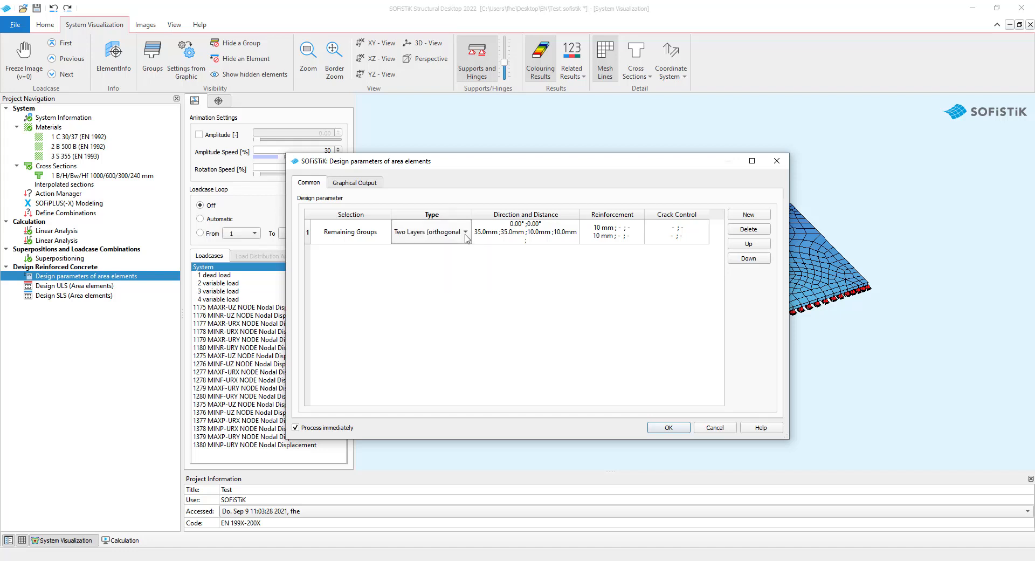
{"action": "left_click", "coordinate": [483, 236]}
{"action": "left_click", "coordinate": [477, 231]}
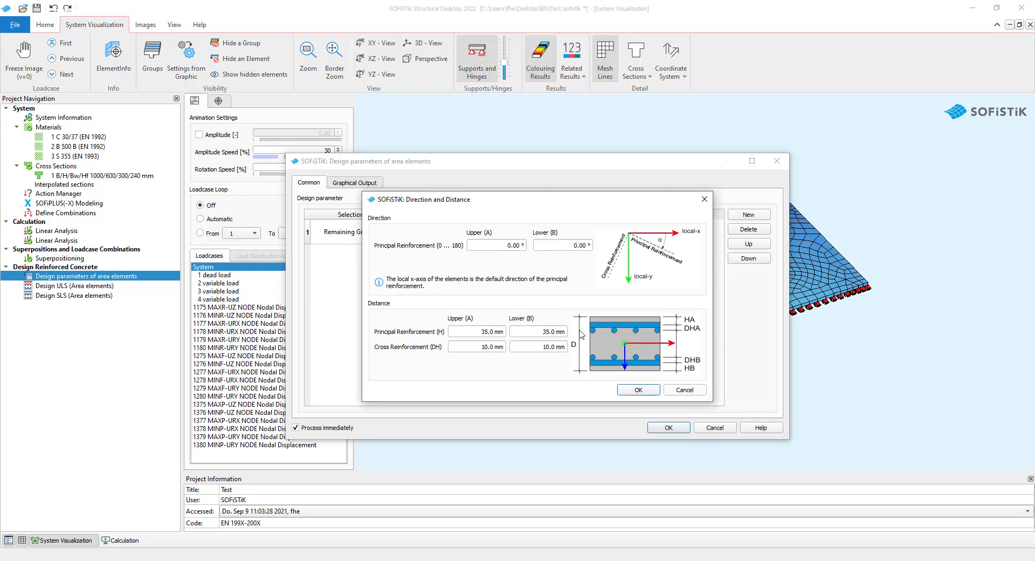
{"action": "left_click", "coordinate": [648, 394]}
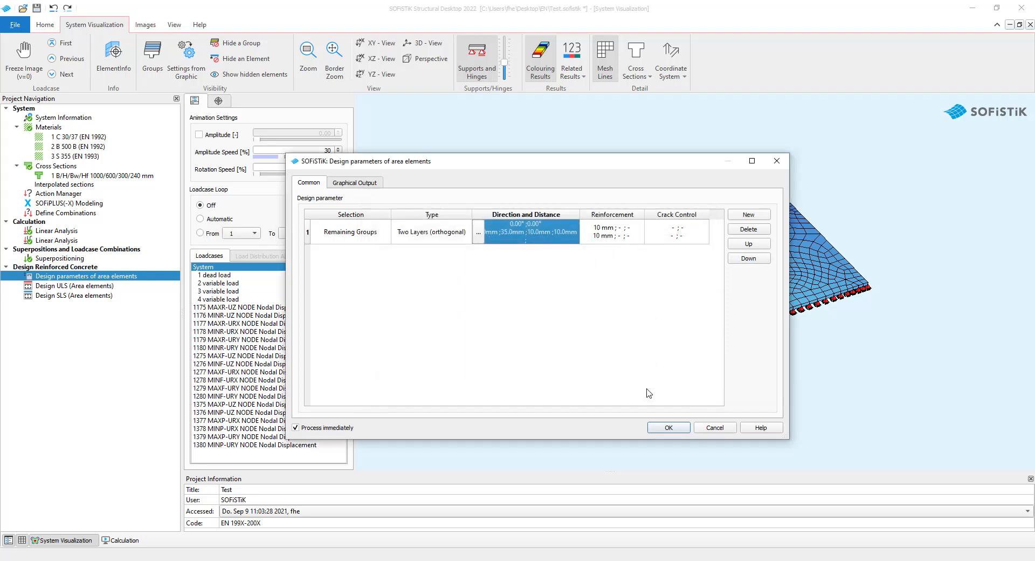
Set the upper principal minimum reinforcement to 5.24 cm2/m from 150 mm bar spacing.
{"action": "left_click", "coordinate": [585, 232]}
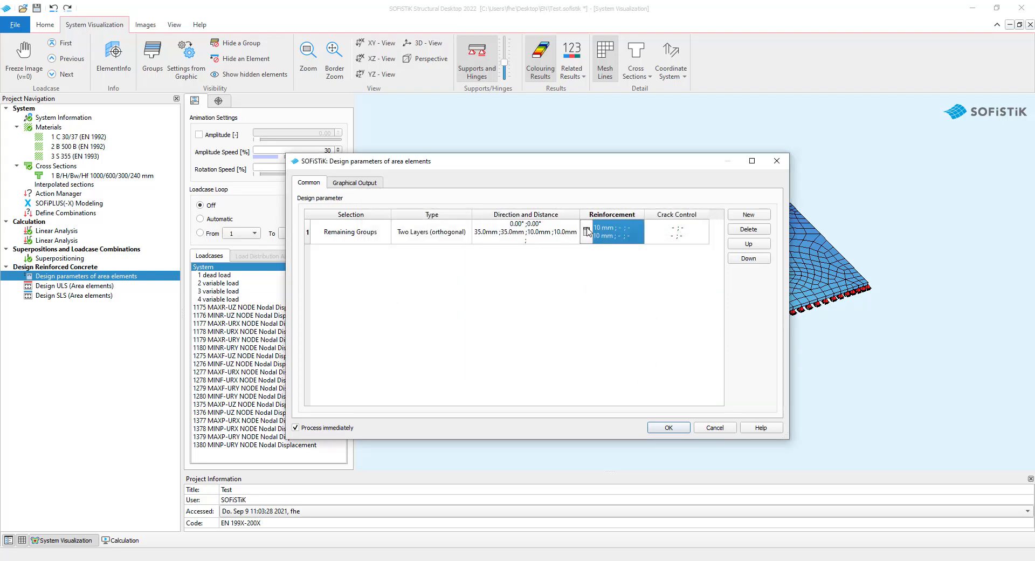
{"action": "left_click", "coordinate": [586, 232]}
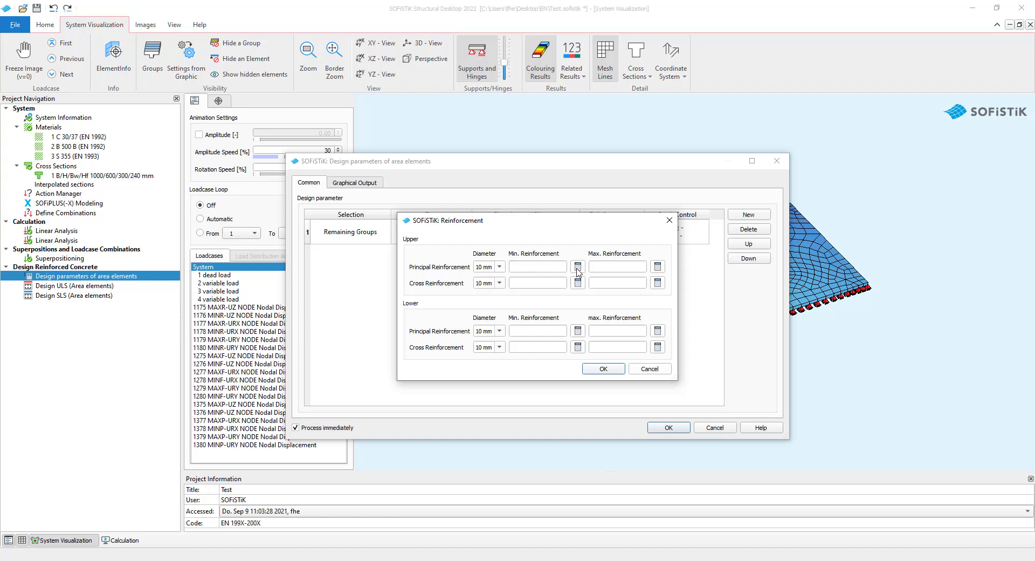
{"action": "left_click", "coordinate": [577, 268]}
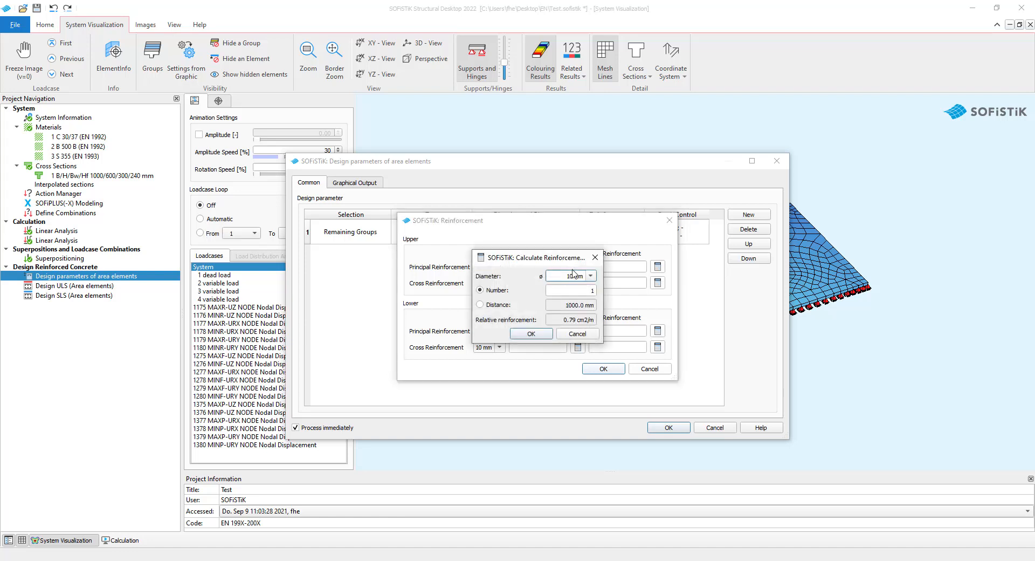
{"action": "left_click", "coordinate": [480, 305]}
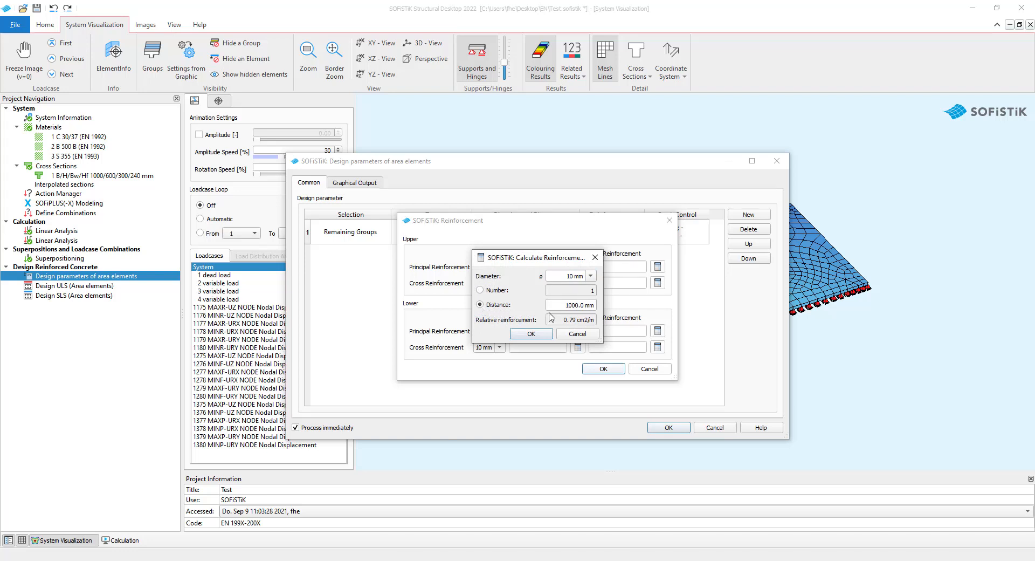
{"action": "left_click_drag", "start_coordinate": [550, 305], "coordinate": [618, 310]}
{"action": "type", "text": "150"}
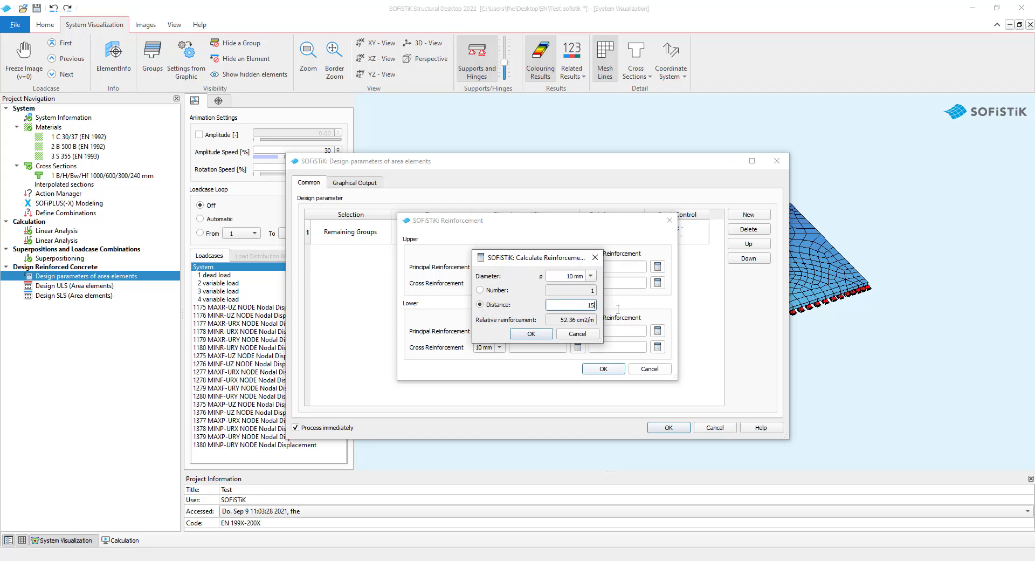
{"action": "left_click", "coordinate": [532, 333]}
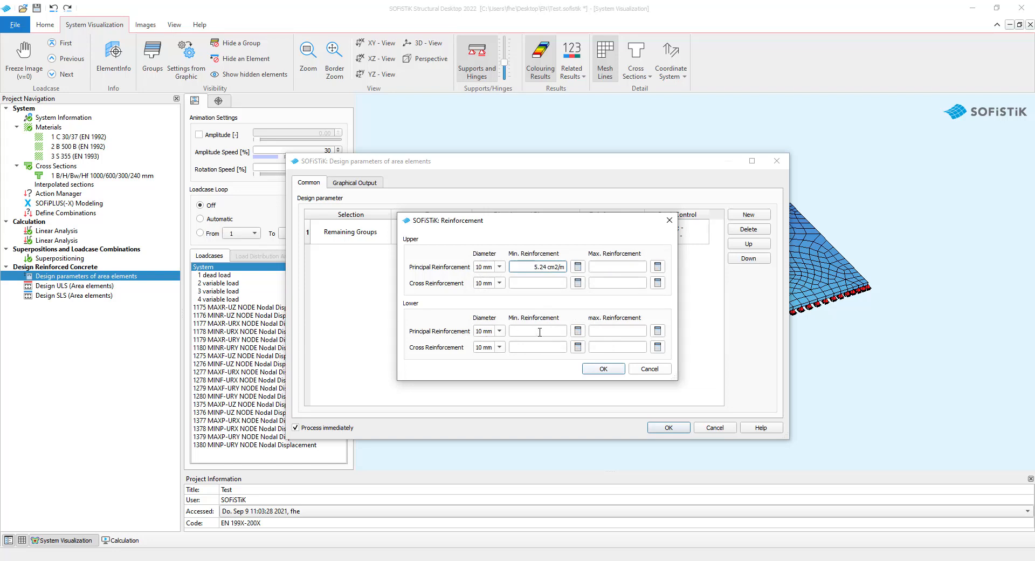
Set the lower principal minimum reinforcement to 5.24 cm2/m from 150 mm spacing and confirm.
{"action": "left_click", "coordinate": [574, 331]}
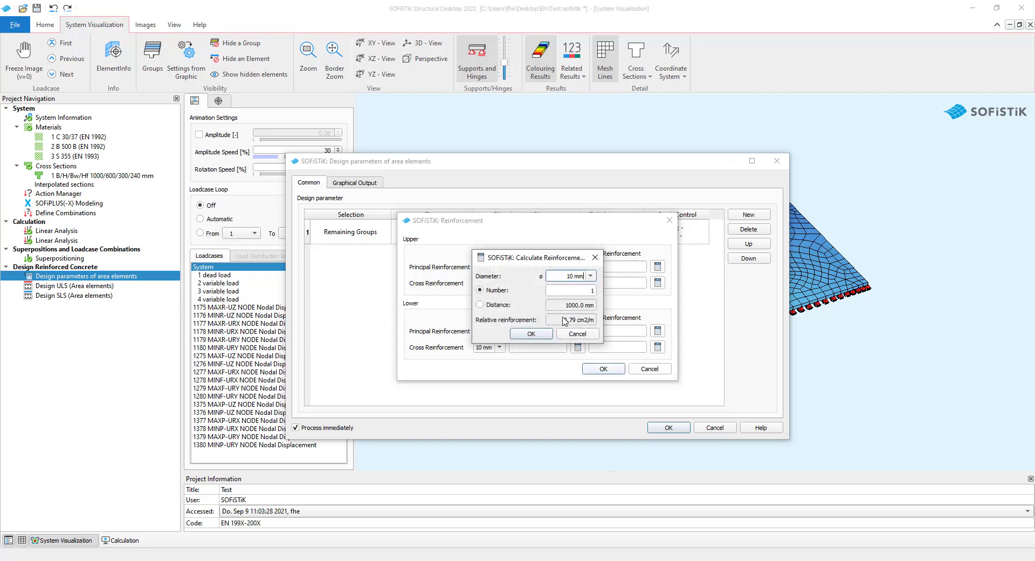
{"action": "double_click", "coordinate": [594, 305]}
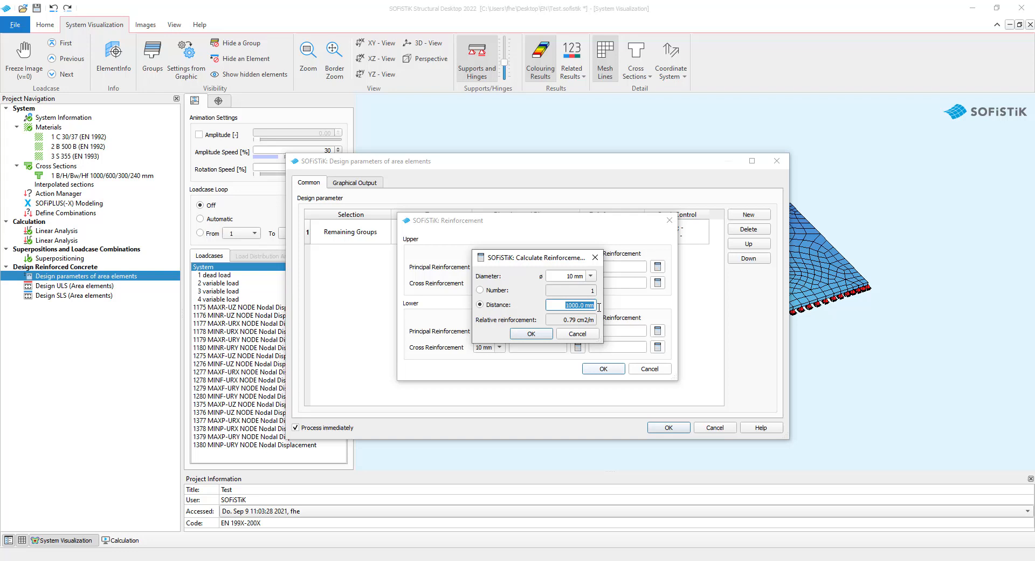
{"action": "type", "text": "150"}
{"action": "left_click", "coordinate": [531, 333]}
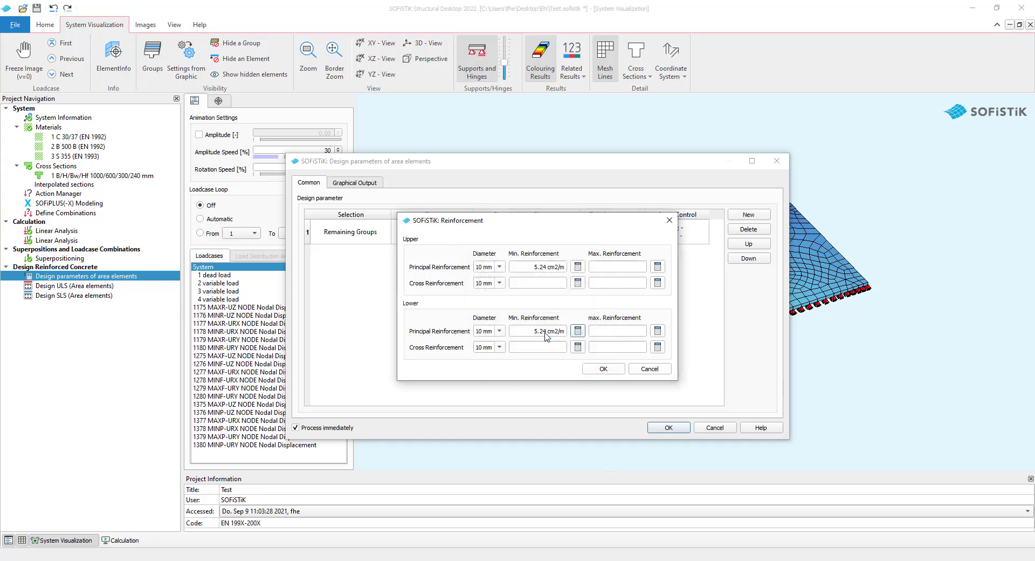
{"action": "left_click", "coordinate": [604, 368]}
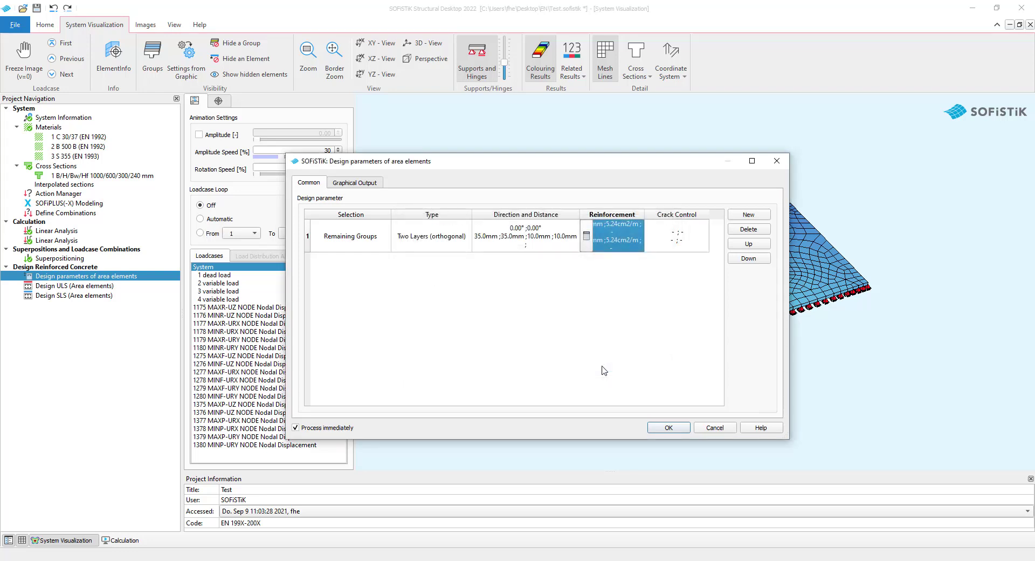
Set 0.30 mm crack width for upper and lower principal reinforcement, keeping default steel stress.
{"action": "left_click", "coordinate": [654, 248]}
{"action": "left_click", "coordinate": [652, 238]}
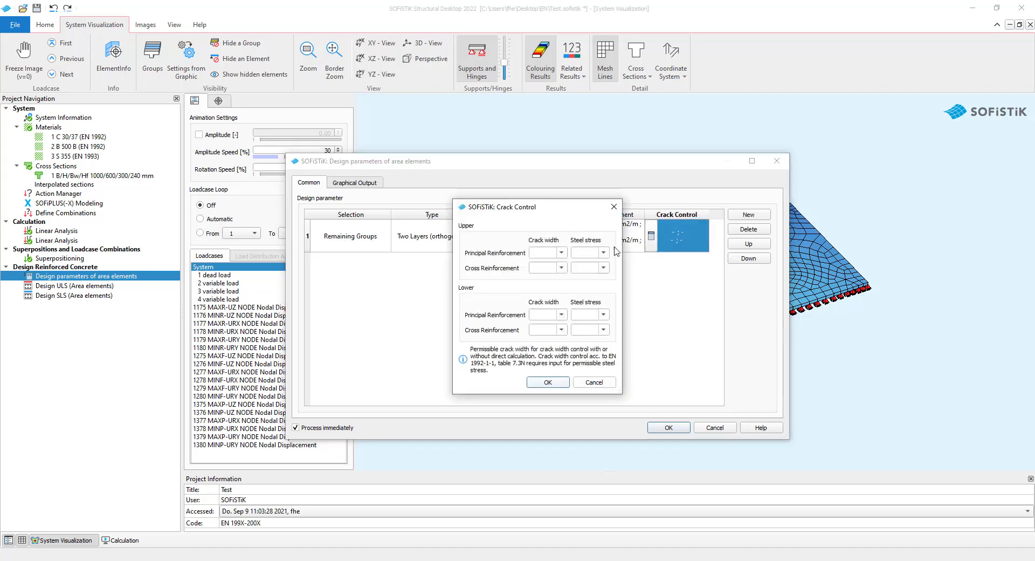
{"action": "left_click", "coordinate": [562, 253]}
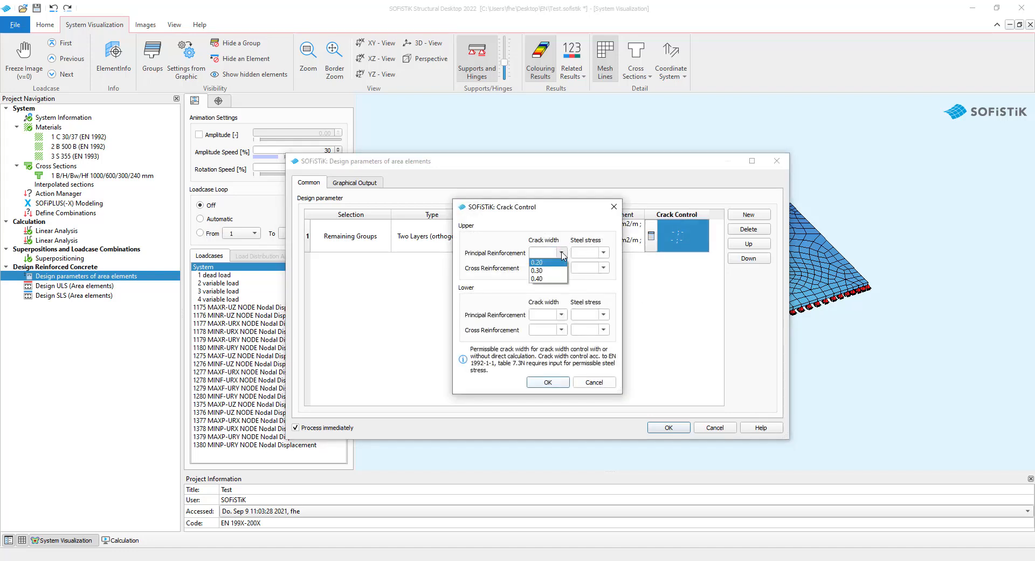
{"action": "left_click", "coordinate": [556, 271]}
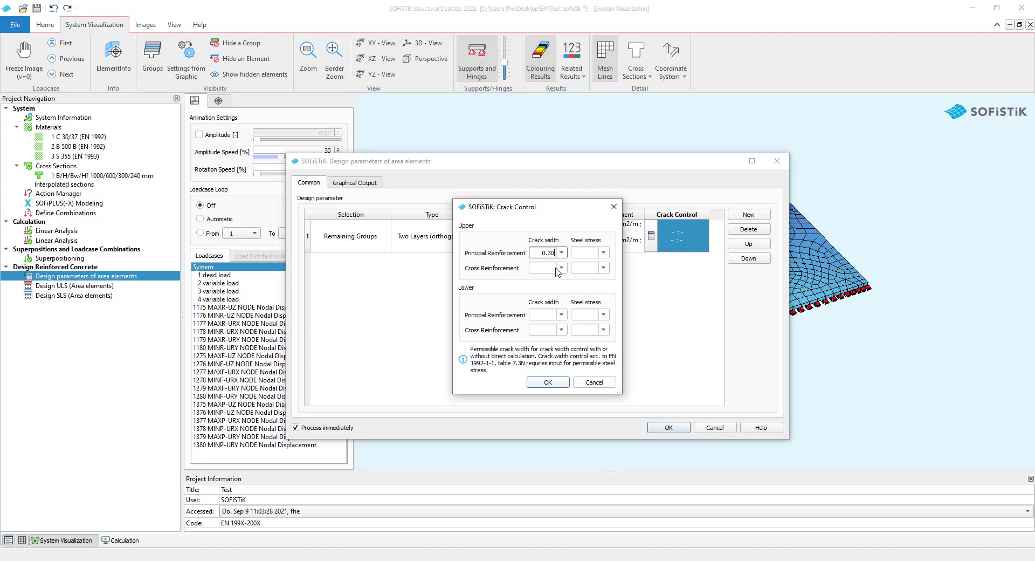
{"action": "left_click", "coordinate": [561, 314]}
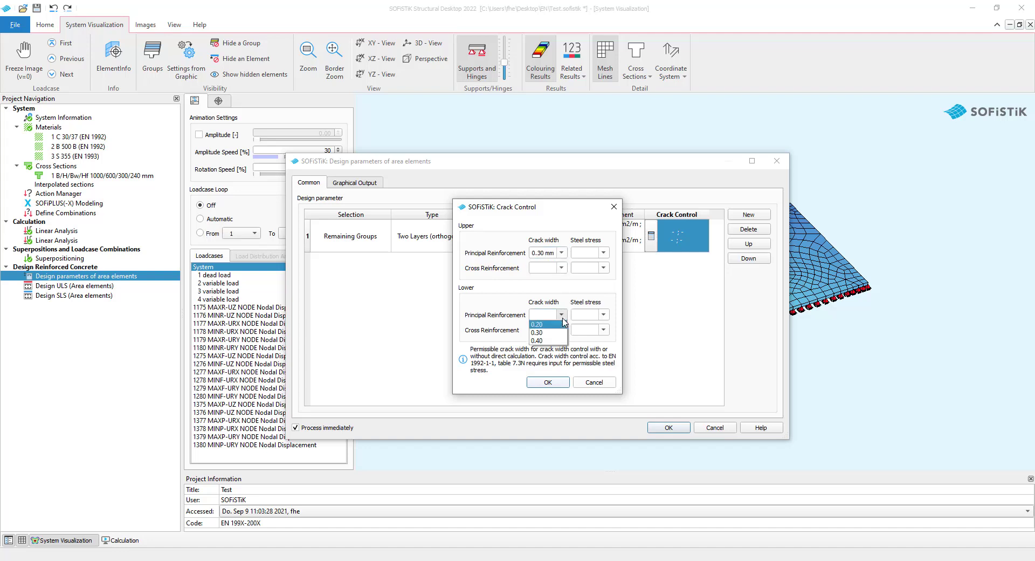
{"action": "left_click", "coordinate": [554, 333]}
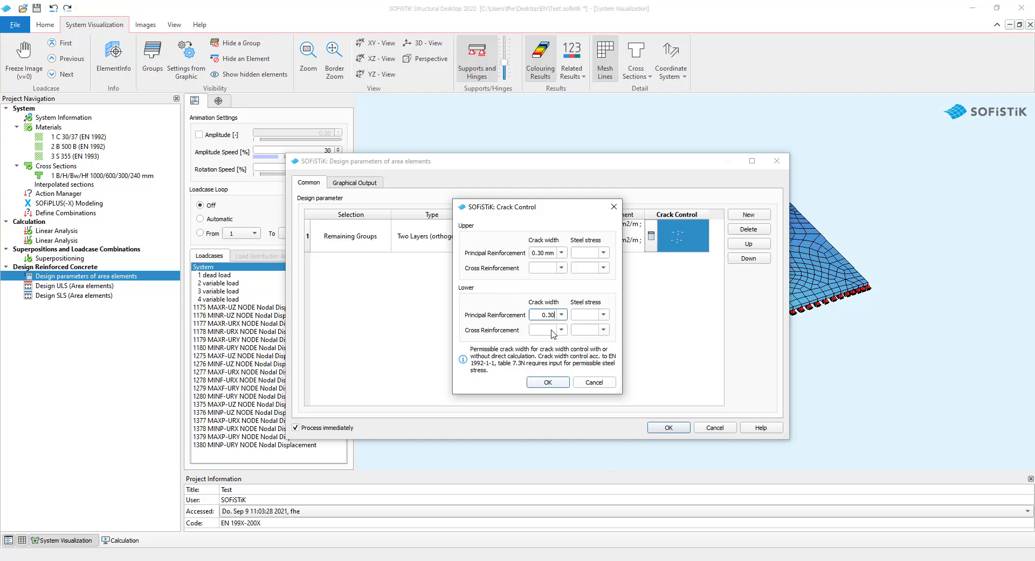
{"action": "left_click", "coordinate": [603, 315]}
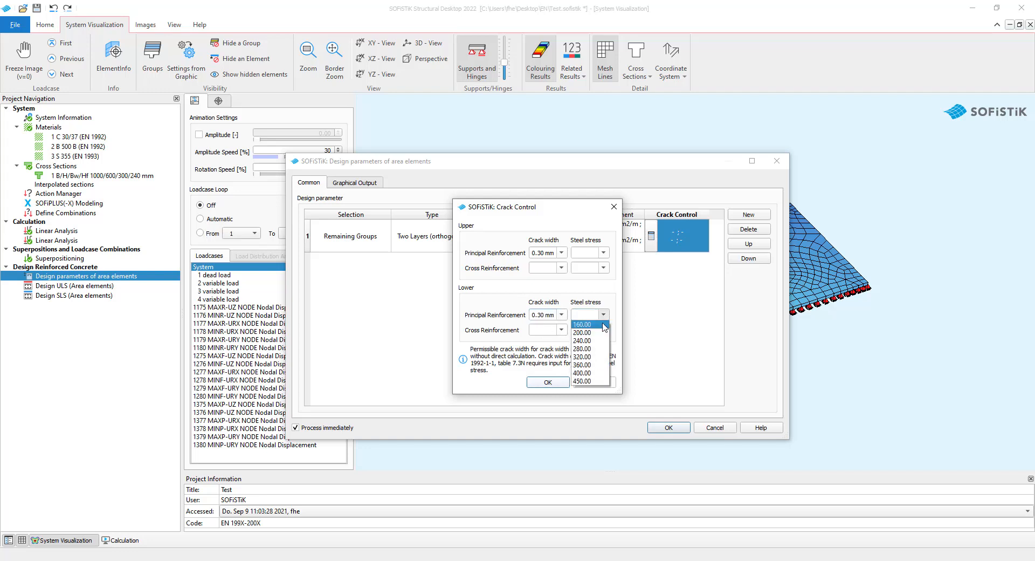
{"action": "left_click", "coordinate": [599, 371]}
{"action": "left_click", "coordinate": [568, 382]}
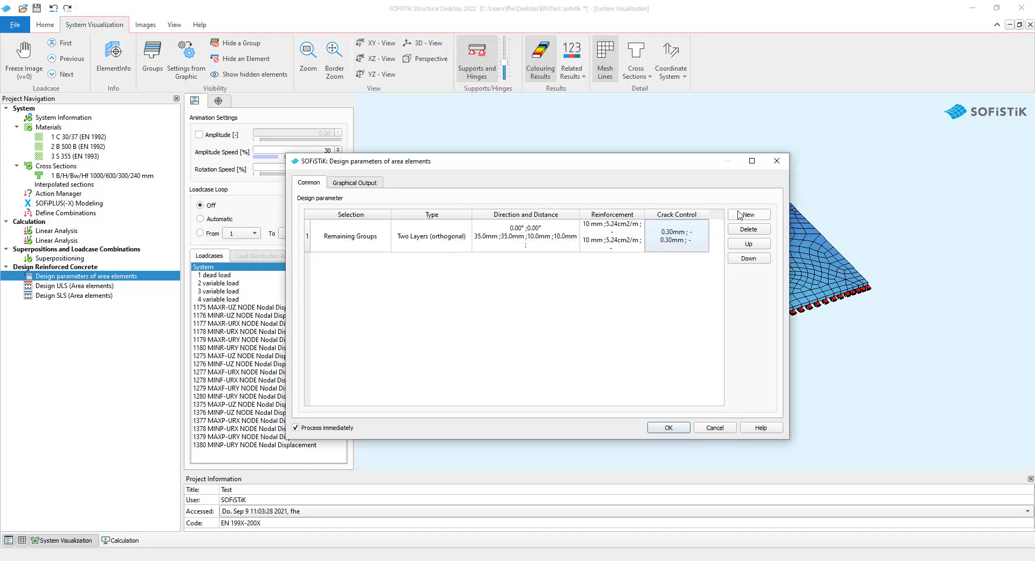
Add a second design parameter row and assign it Group 3 from the group list.
{"action": "left_click", "coordinate": [738, 215]}
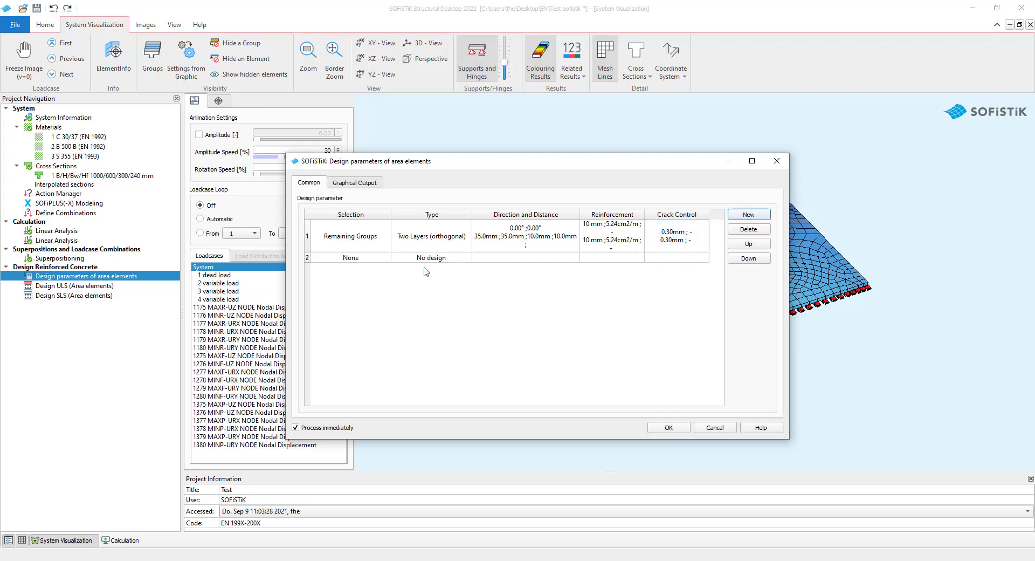
{"action": "left_click", "coordinate": [372, 261]}
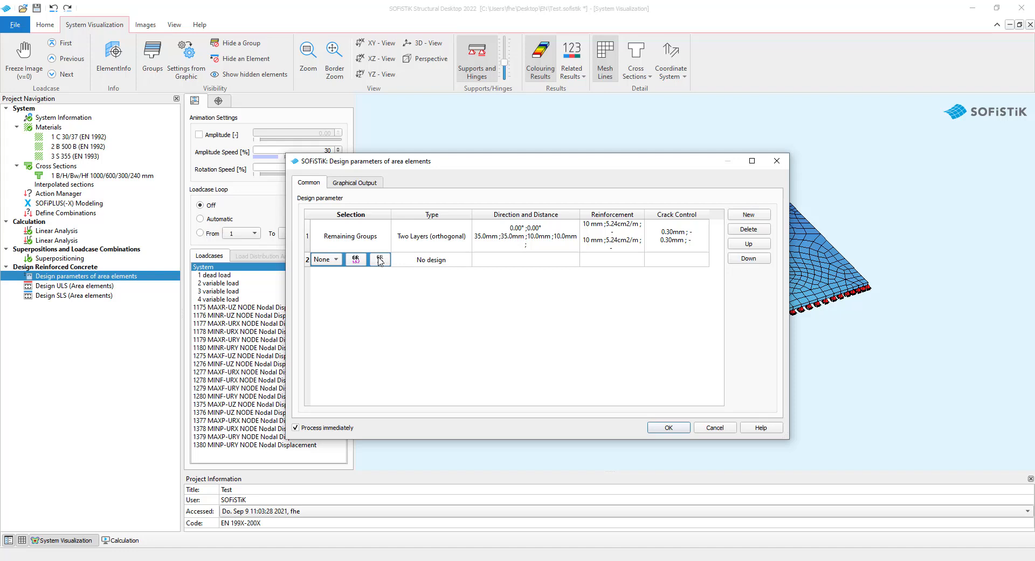
{"action": "left_click", "coordinate": [355, 259]}
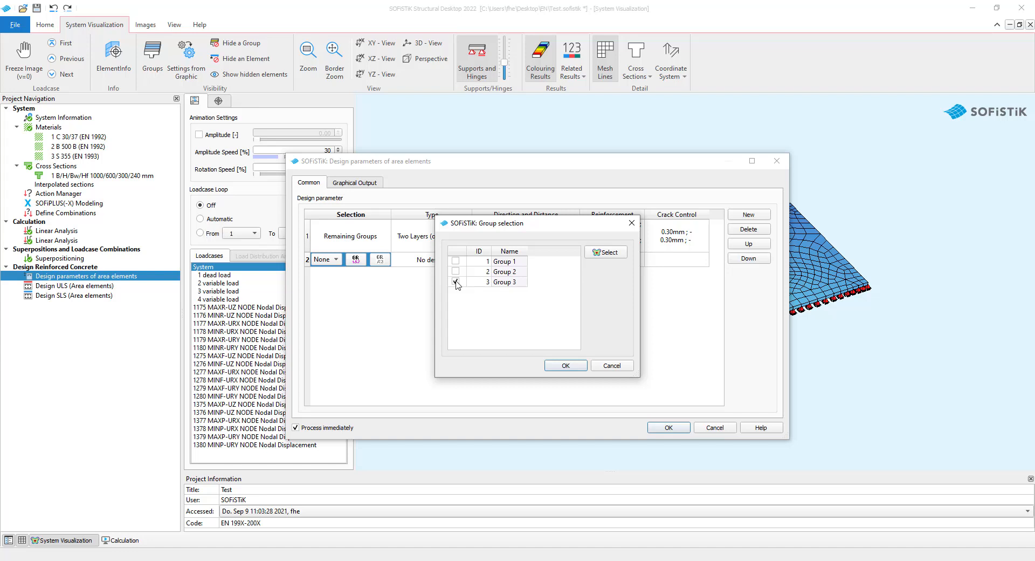
{"action": "left_click", "coordinate": [564, 364]}
Give the Group 3 row a Two Layers reinforcement layout and add a third row.
{"action": "left_click", "coordinate": [466, 264]}
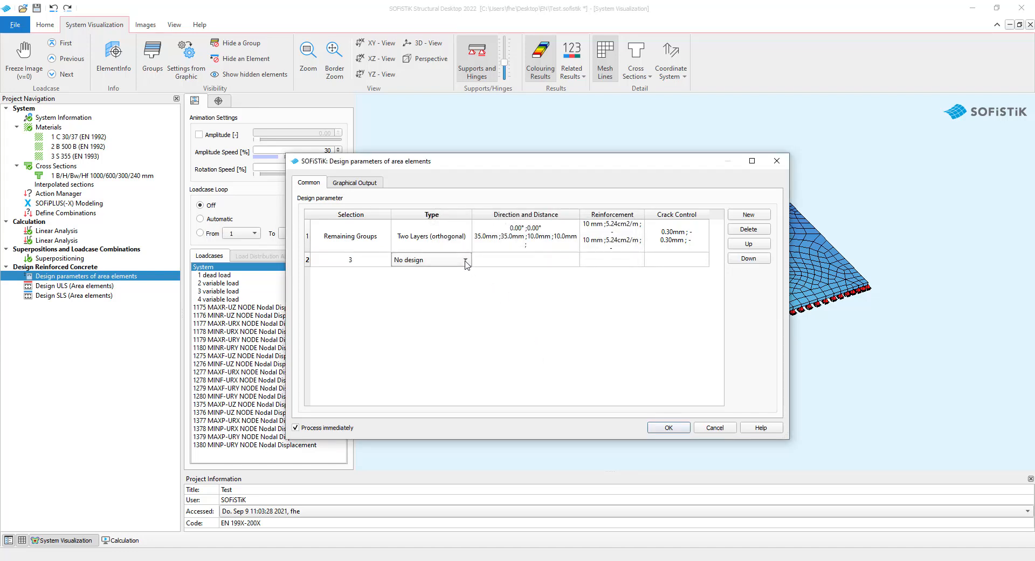
{"action": "left_click", "coordinate": [460, 280]}
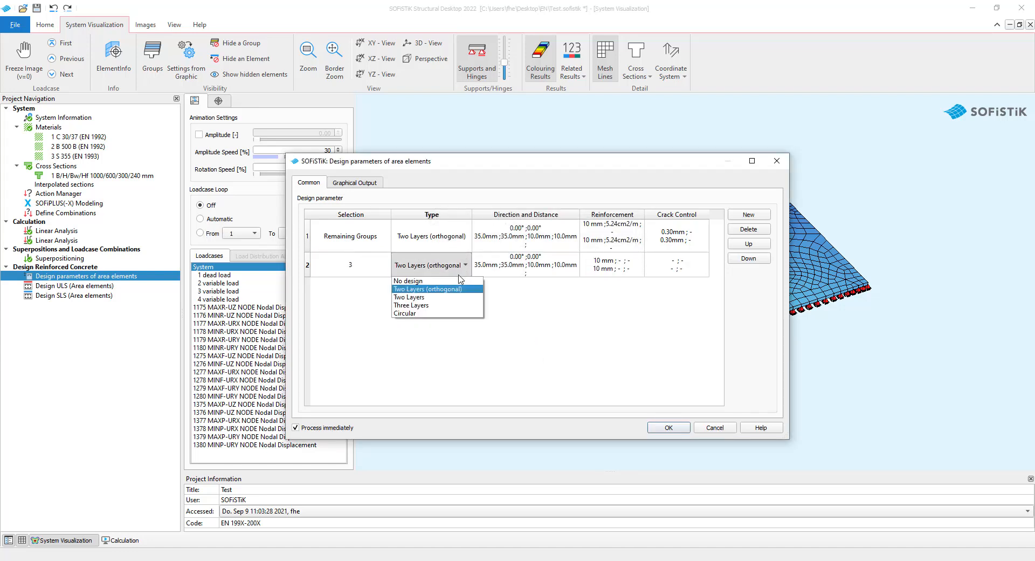
{"action": "left_click", "coordinate": [449, 296]}
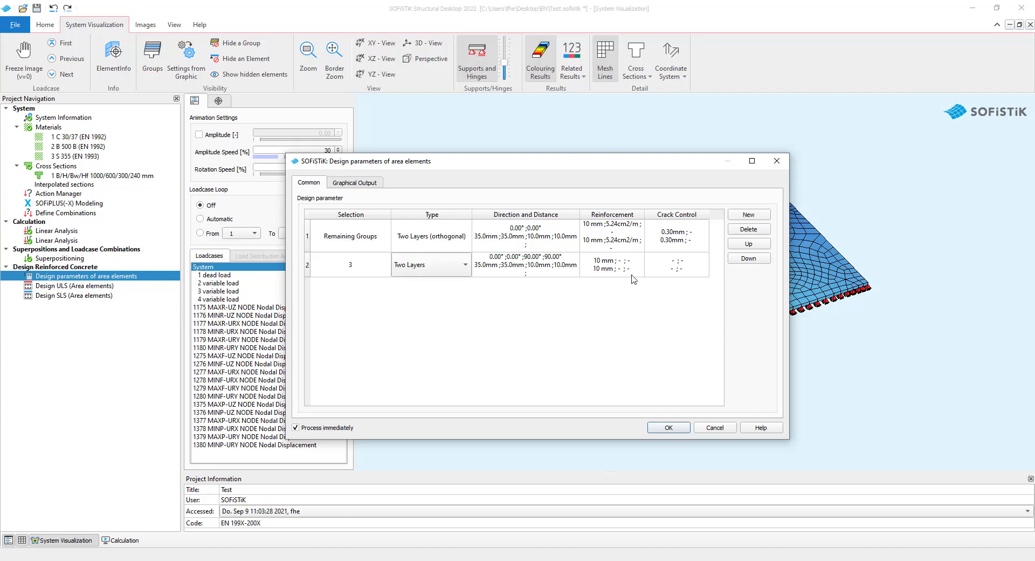
{"action": "left_click", "coordinate": [748, 214]}
Assign group 1 to the third row by picking the upper-left plate region graphically.
{"action": "left_click", "coordinate": [379, 285]}
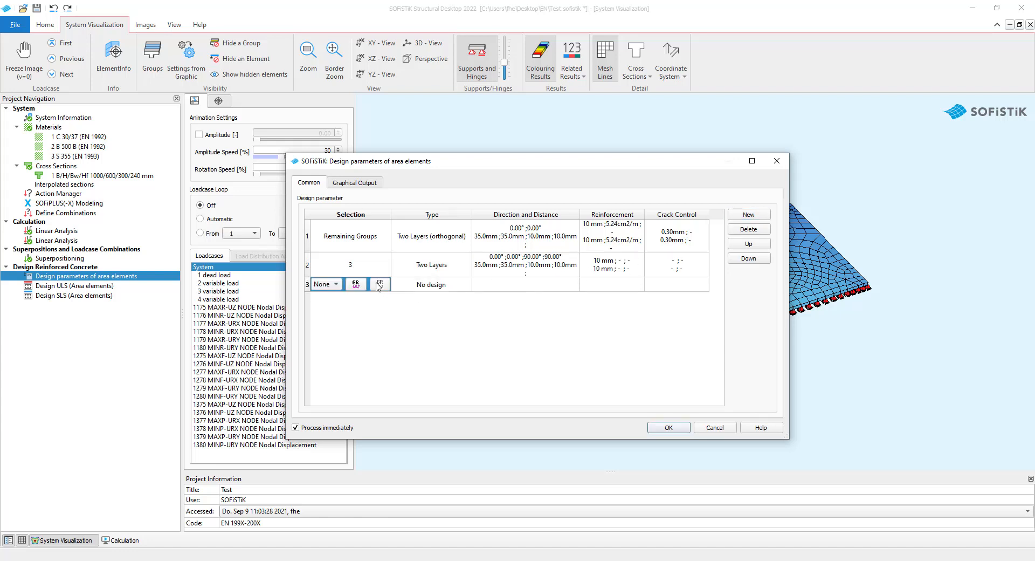
{"action": "left_click", "coordinate": [361, 284]}
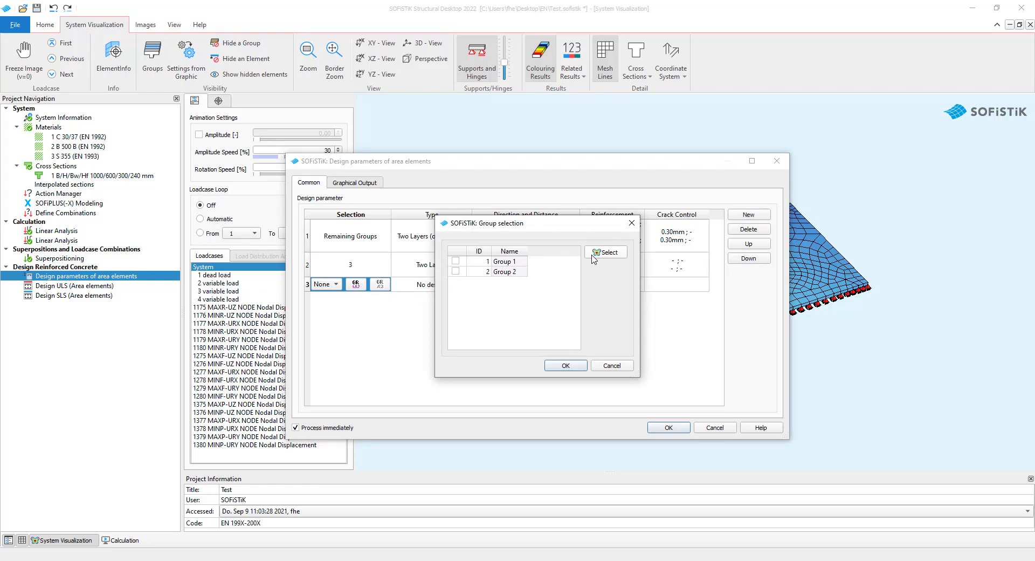
{"action": "left_click", "coordinate": [605, 252]}
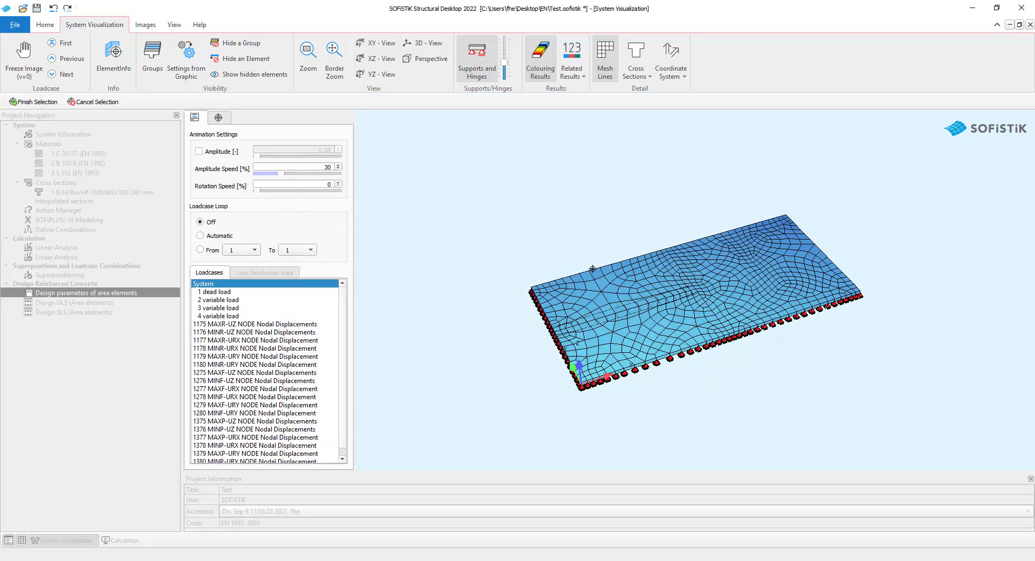
{"action": "left_click", "coordinate": [598, 282]}
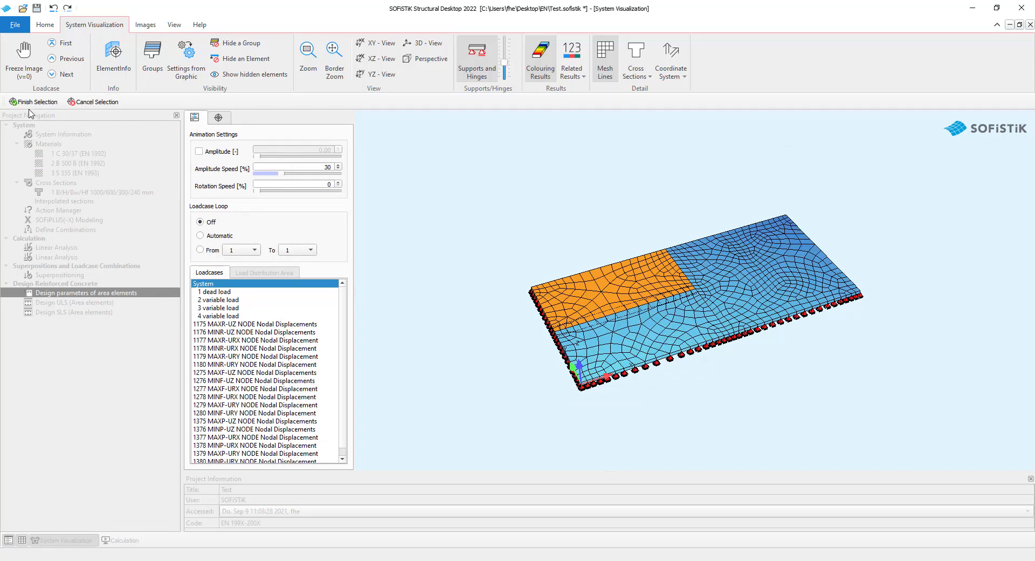
{"action": "left_click", "coordinate": [32, 102]}
{"action": "left_click", "coordinate": [452, 307]}
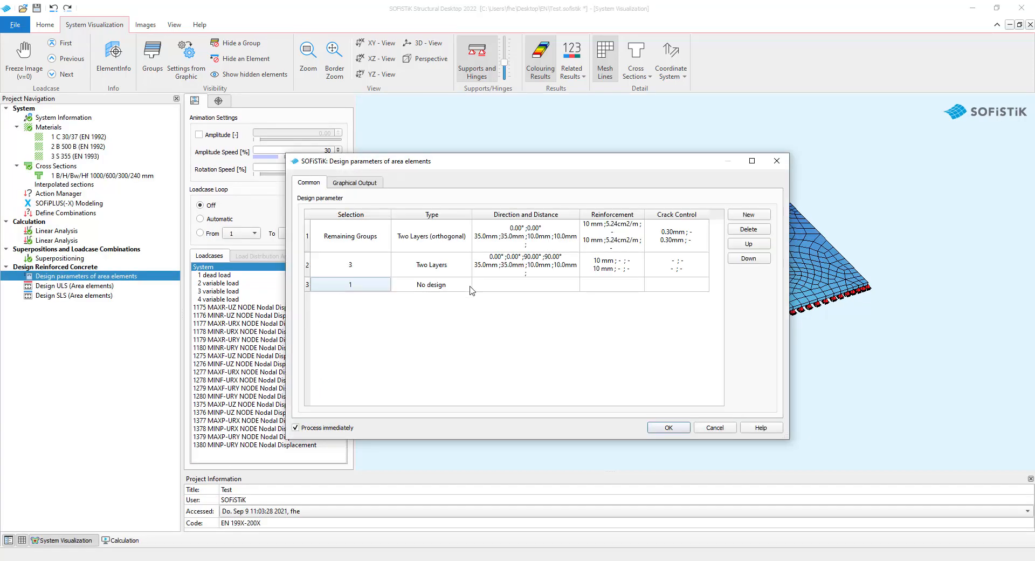
{"action": "left_click", "coordinate": [470, 284]}
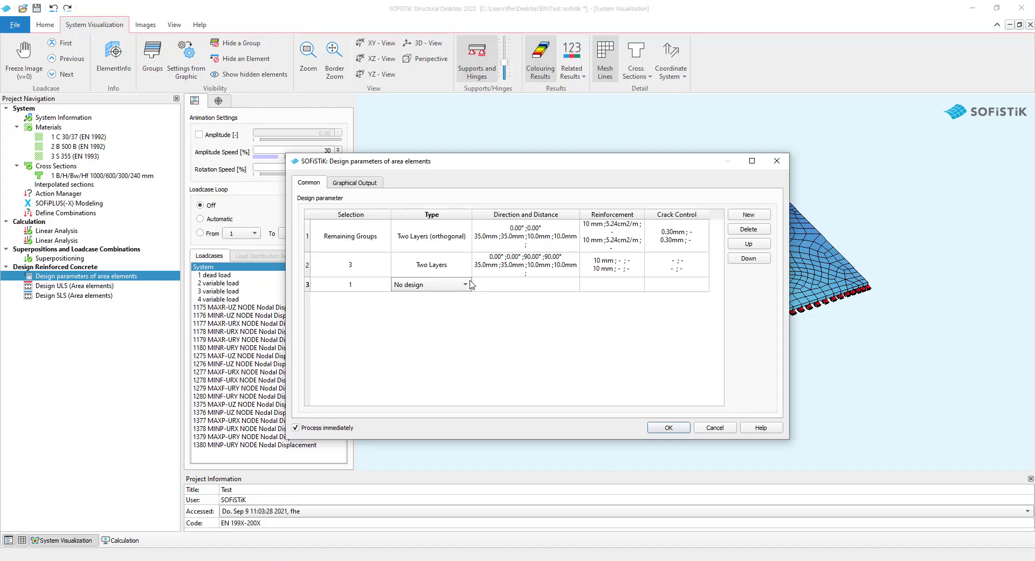
Delete the group 1 and Group 3 rows and run the area-element design parameters calculation.
{"action": "left_click", "coordinate": [748, 233]}
{"action": "left_click", "coordinate": [736, 233]}
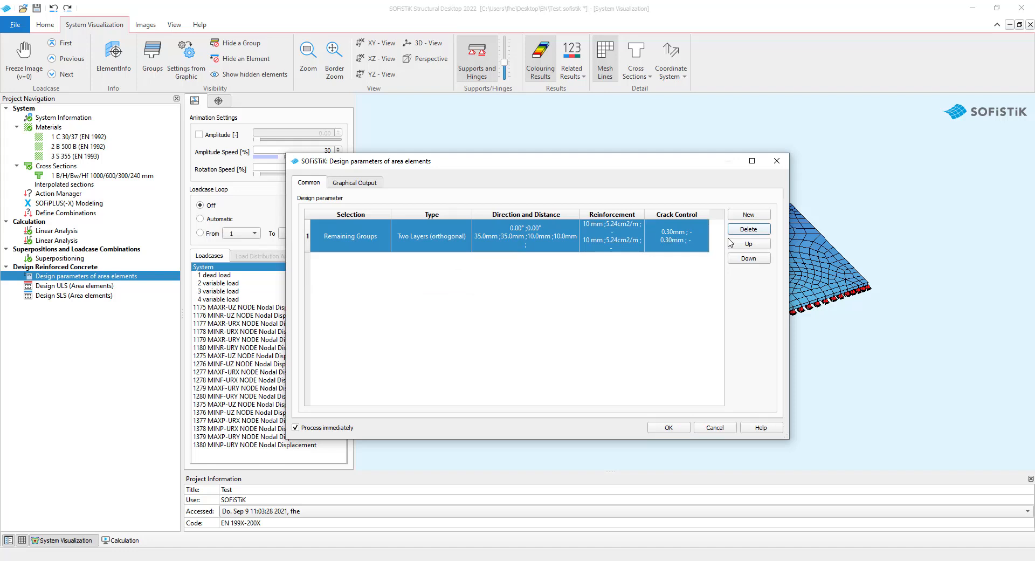
{"action": "left_click", "coordinate": [668, 427]}
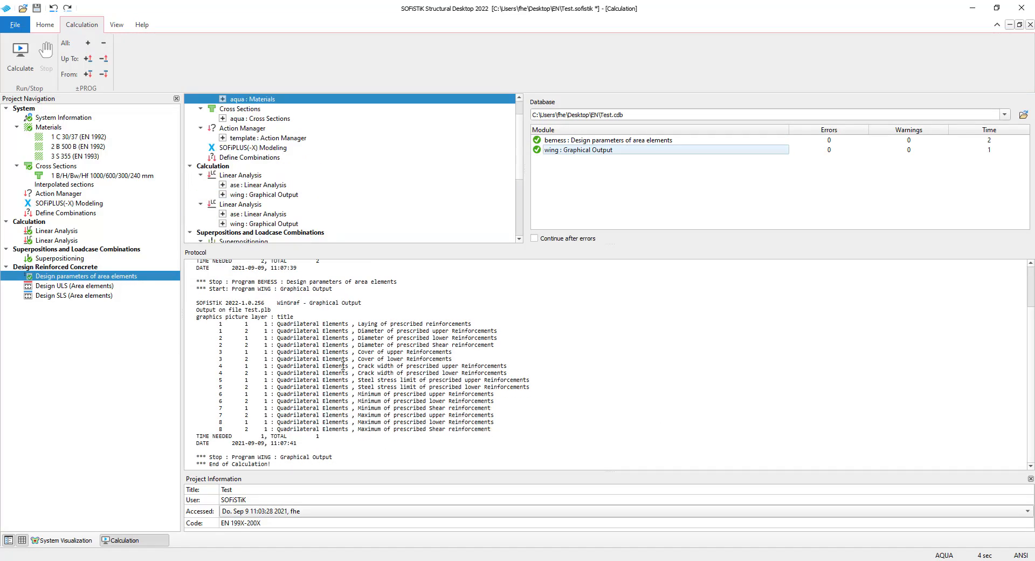
Open Design ULS (Area elements) and select the MAX-PZ and MIN-PZ node support force loadcases.
{"action": "left_click", "coordinate": [46, 288]}
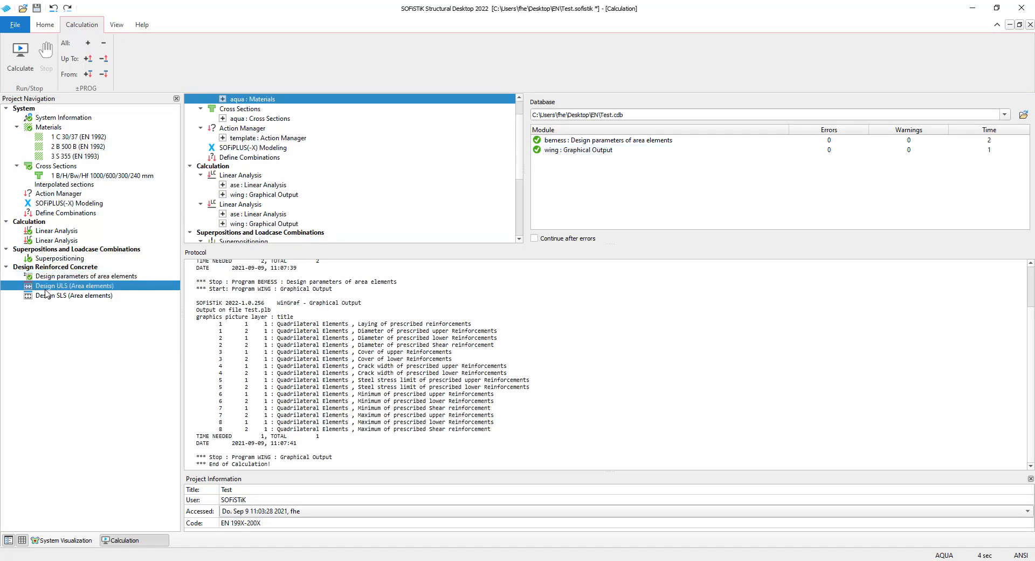
{"action": "double_click", "coordinate": [46, 287]}
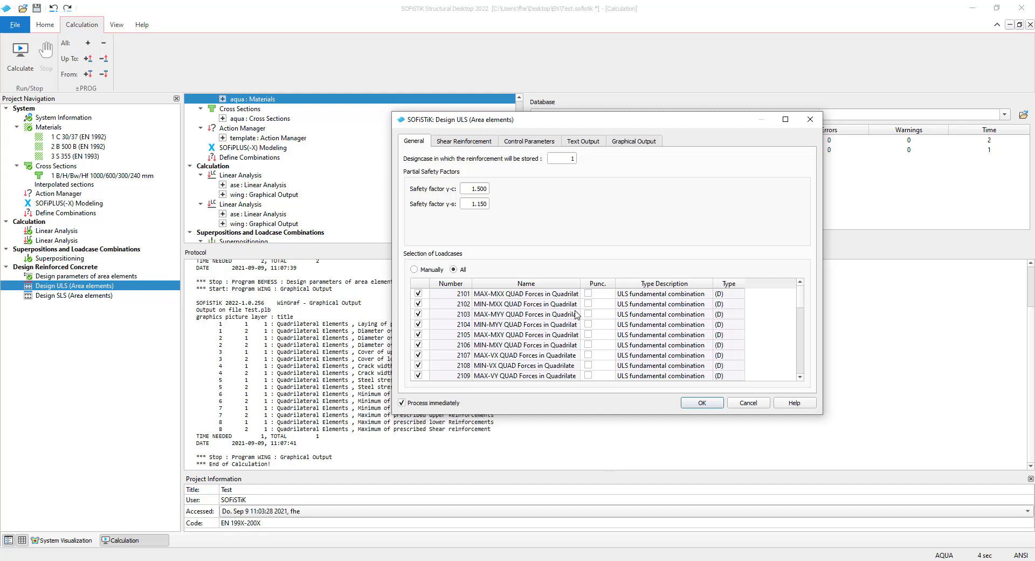
{"action": "scroll", "coordinate": [577, 313], "scroll_direction": "down", "scroll_amount": 5}
{"action": "scroll", "coordinate": [576, 313], "scroll_direction": "down", "scroll_amount": 5}
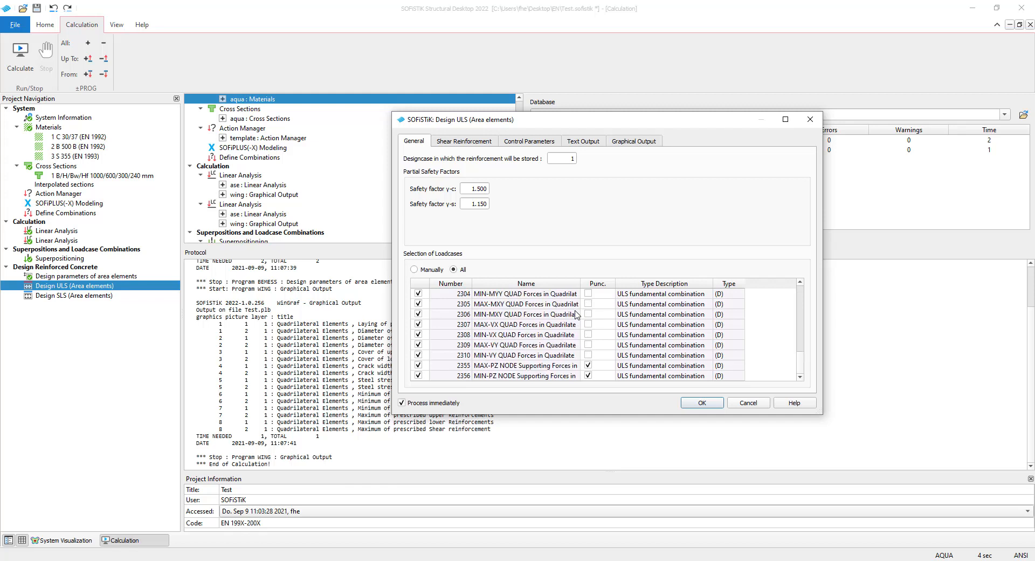
{"action": "left_click_drag", "start_coordinate": [571, 366], "coordinate": [569, 379]}
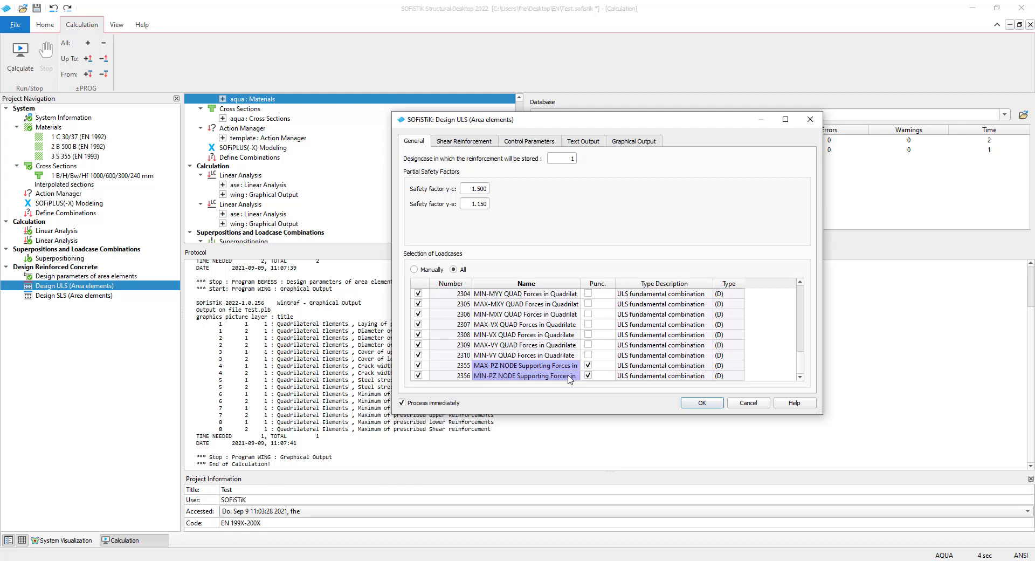
Review the Shear Reinforcement and Control Parameters settings of the ULS area design.
{"action": "left_click", "coordinate": [485, 142]}
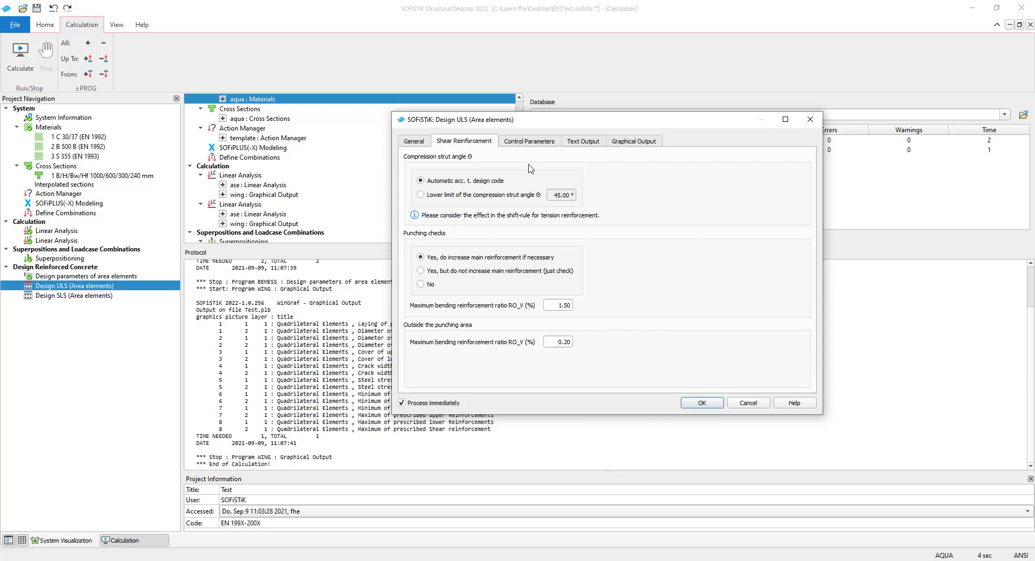
{"action": "left_click", "coordinate": [539, 143]}
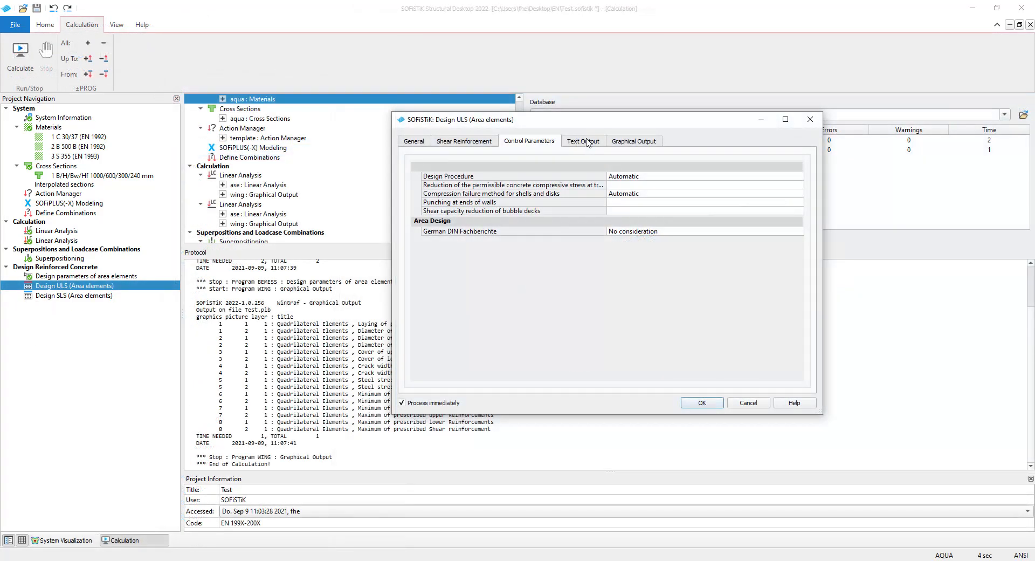
Review the text and graphical output options, then run the ULS area-element design.
{"action": "left_click", "coordinate": [587, 143]}
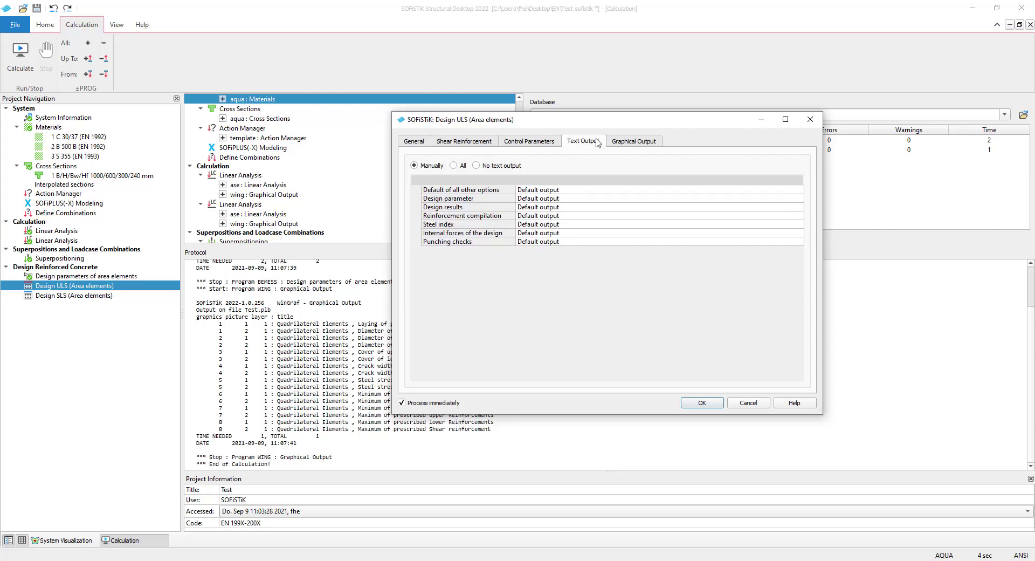
{"action": "left_click", "coordinate": [636, 144]}
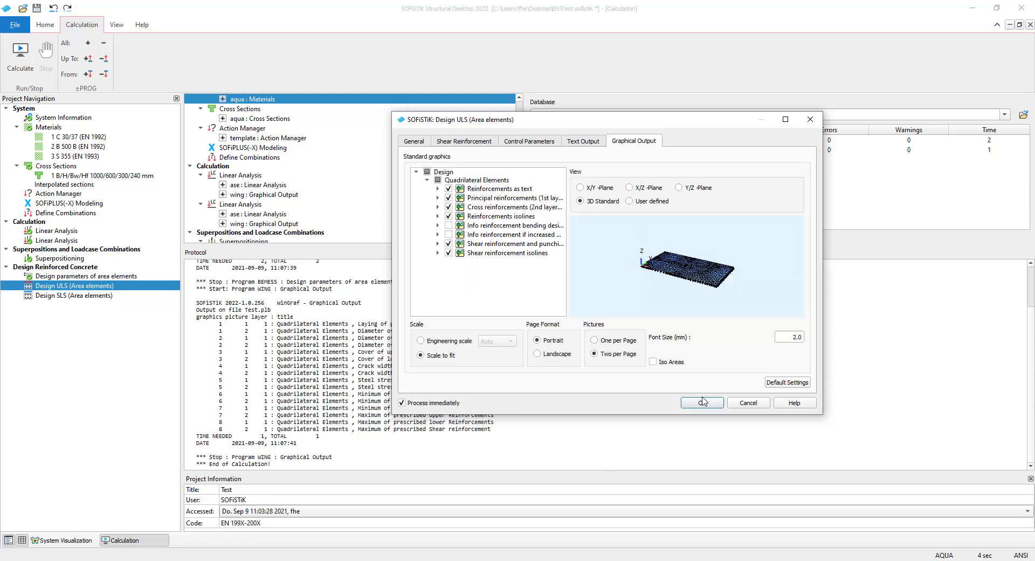
{"action": "left_click", "coordinate": [703, 402]}
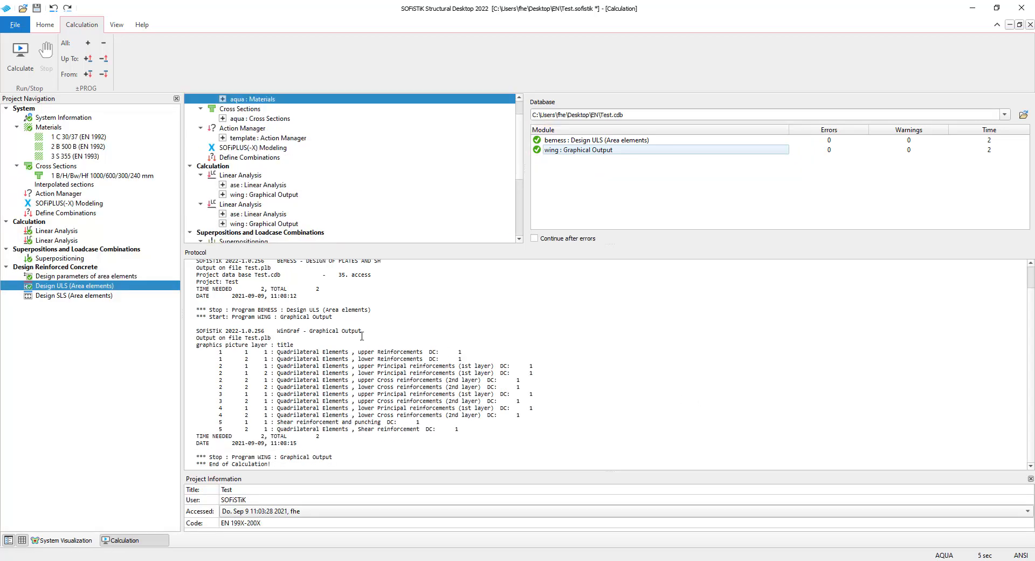
Open Design SLS (Area elements), highlight the quasi-permanent loadcases and show the Quad Elements settings.
{"action": "left_click", "coordinate": [109, 295]}
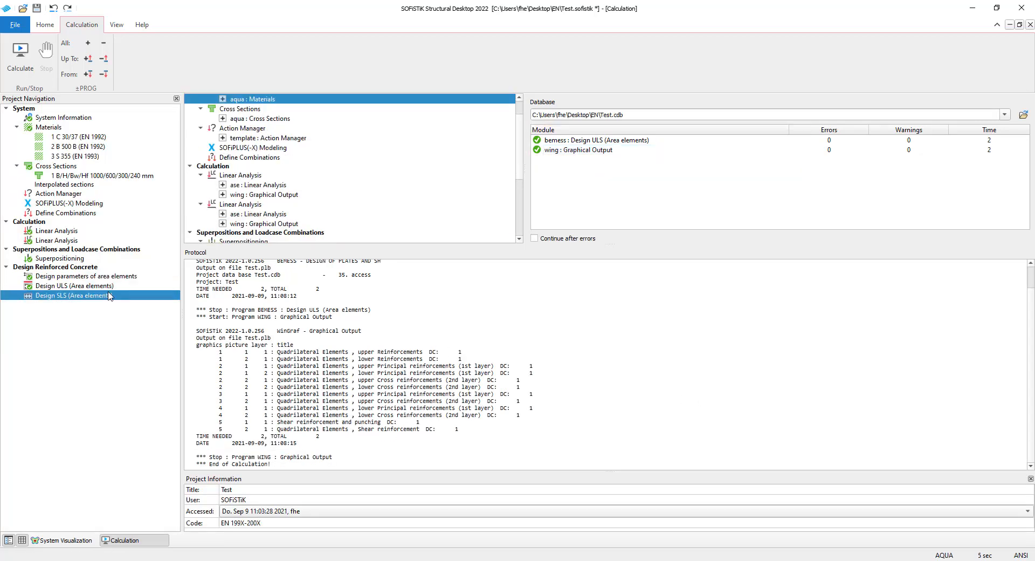
{"action": "double_click", "coordinate": [109, 295]}
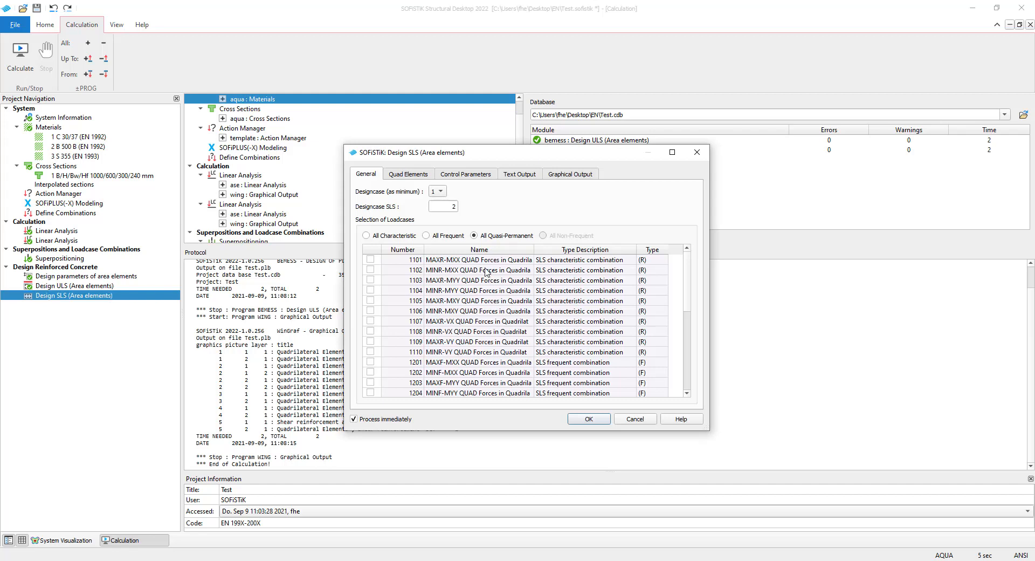
{"action": "scroll", "coordinate": [500, 305], "scroll_direction": "down", "scroll_amount": 2}
{"action": "scroll", "coordinate": [518, 311], "scroll_direction": "down", "scroll_amount": 2}
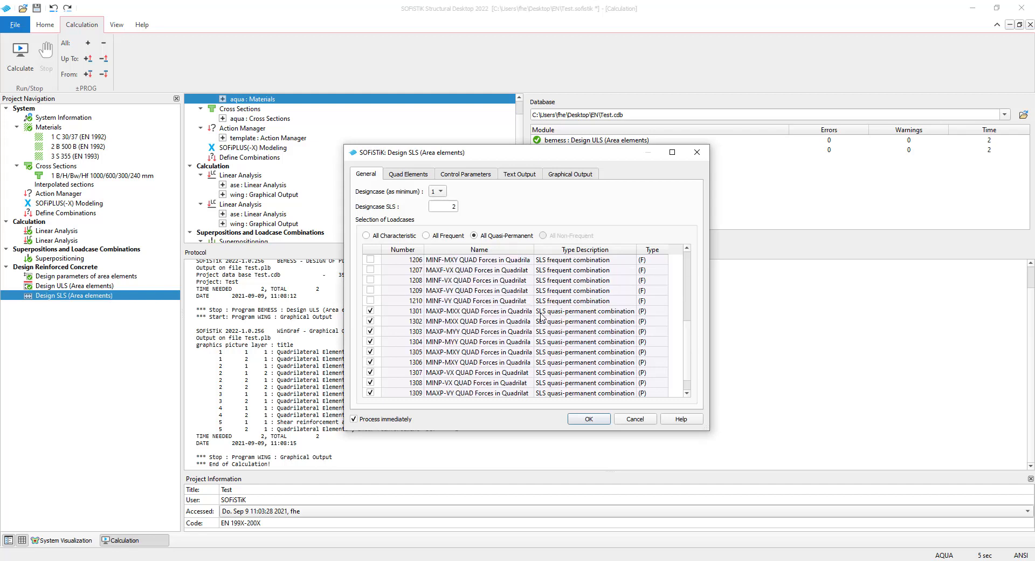
{"action": "scroll", "coordinate": [533, 315], "scroll_direction": "down", "scroll_amount": 1}
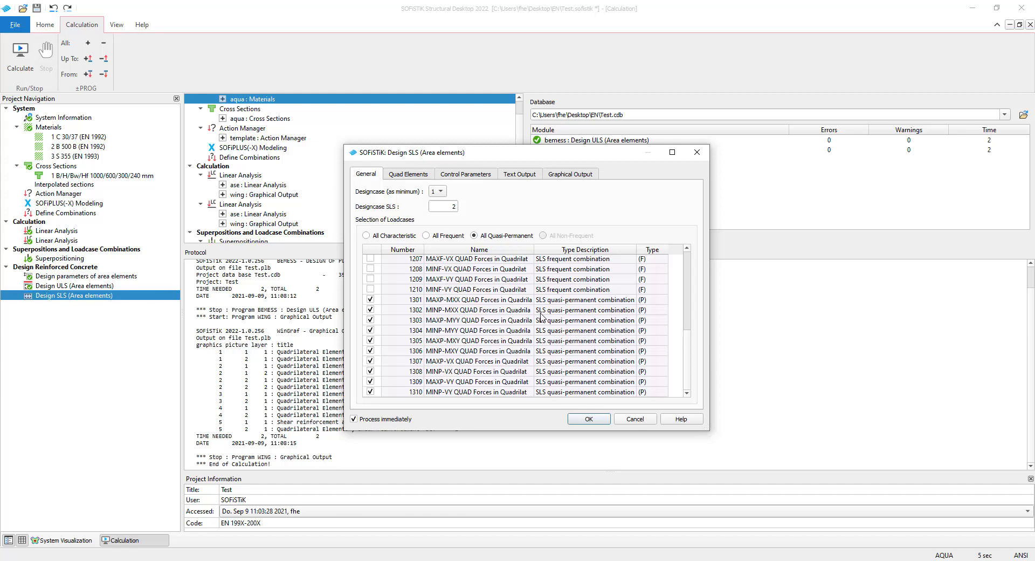
{"action": "left_click_drag", "start_coordinate": [594, 300], "coordinate": [594, 392]}
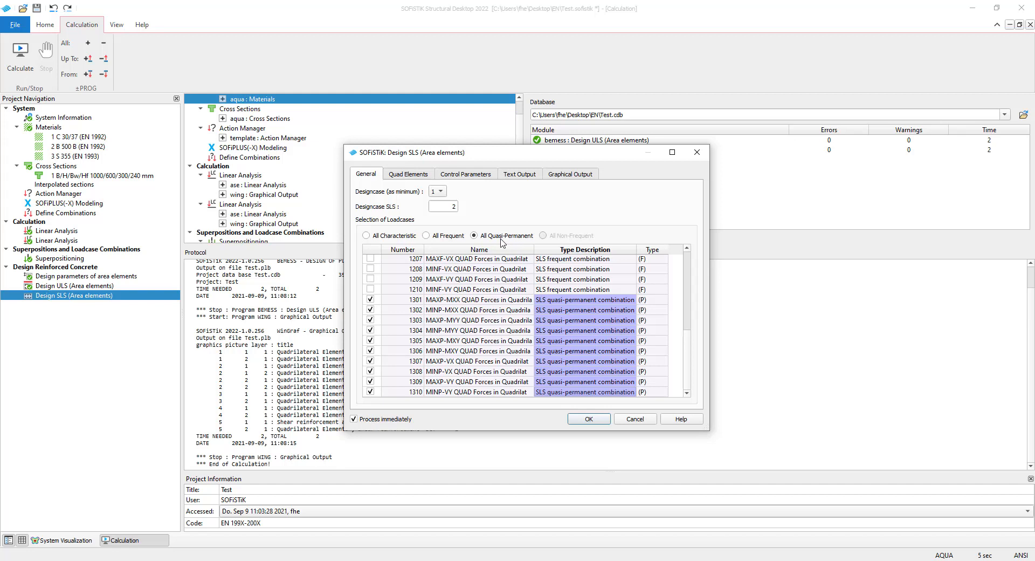
{"action": "left_click", "coordinate": [416, 176]}
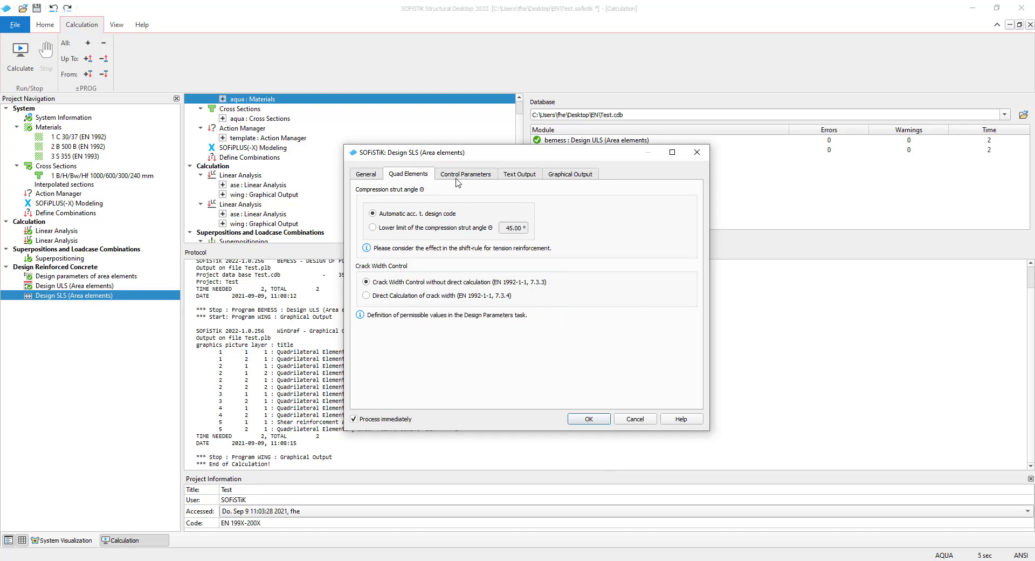
Check the Control Parameters, Text Output and Graphical Output settings, then run the SLS area design.
{"action": "left_click", "coordinate": [460, 177]}
{"action": "left_click", "coordinate": [522, 176]}
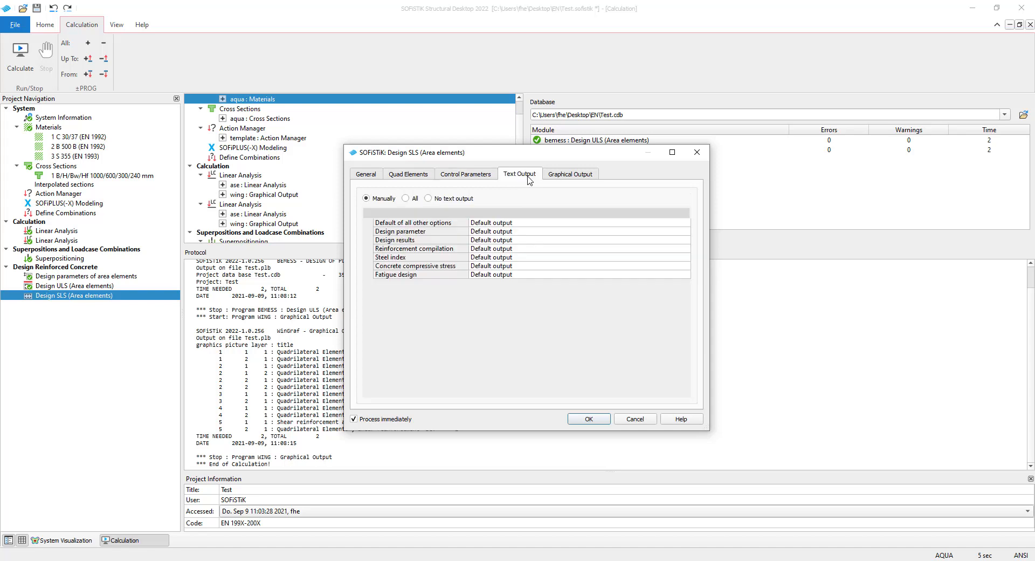
{"action": "left_click", "coordinate": [560, 177]}
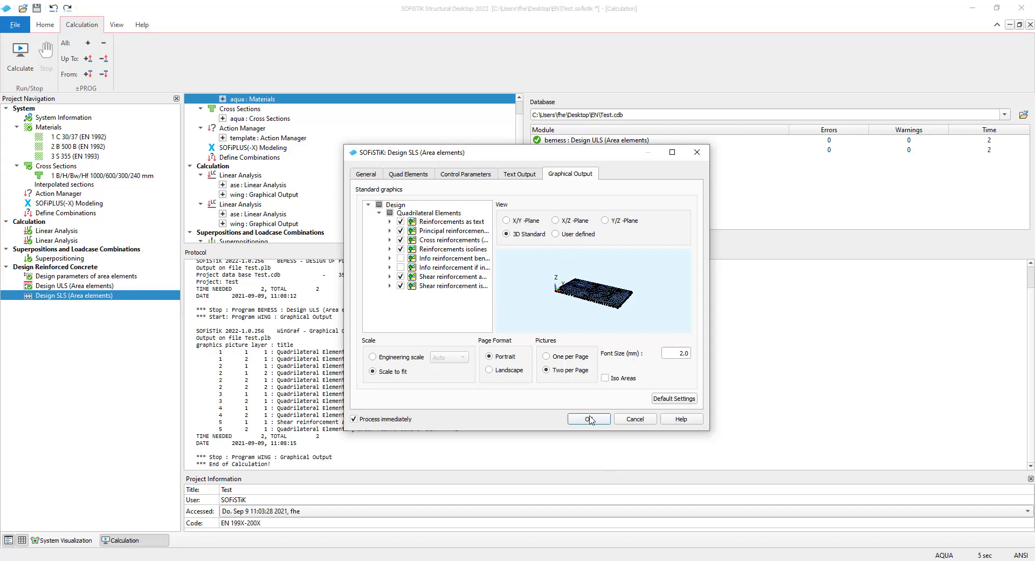
{"action": "left_click", "coordinate": [590, 419]}
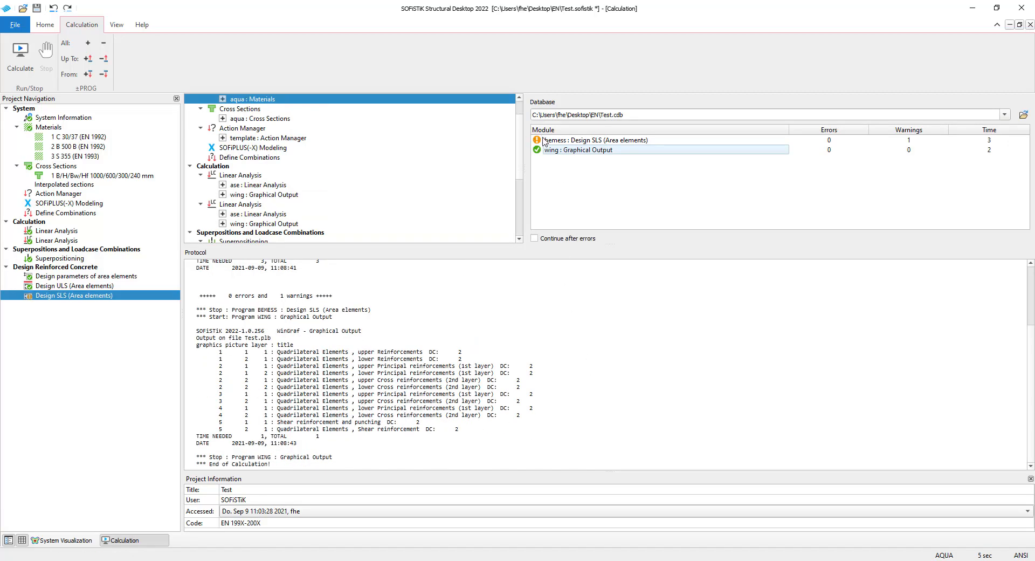
{"action": "scroll", "coordinate": [473, 321], "scroll_direction": "up", "scroll_amount": 4}
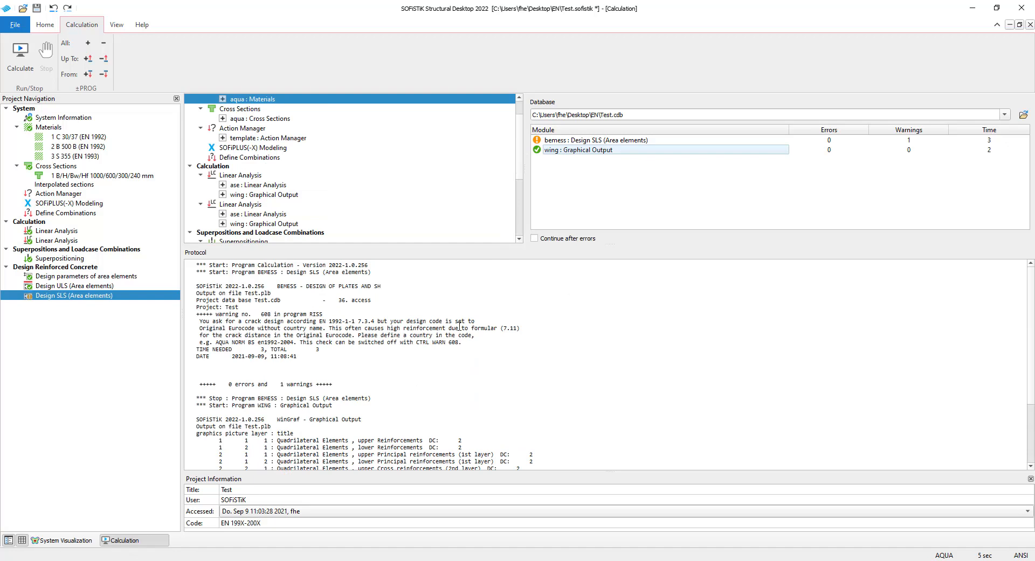
Highlight the warning no. 608 text about crack design using the original Eurocode.
{"action": "left_click_drag", "start_coordinate": [481, 342], "coordinate": [185, 314]}
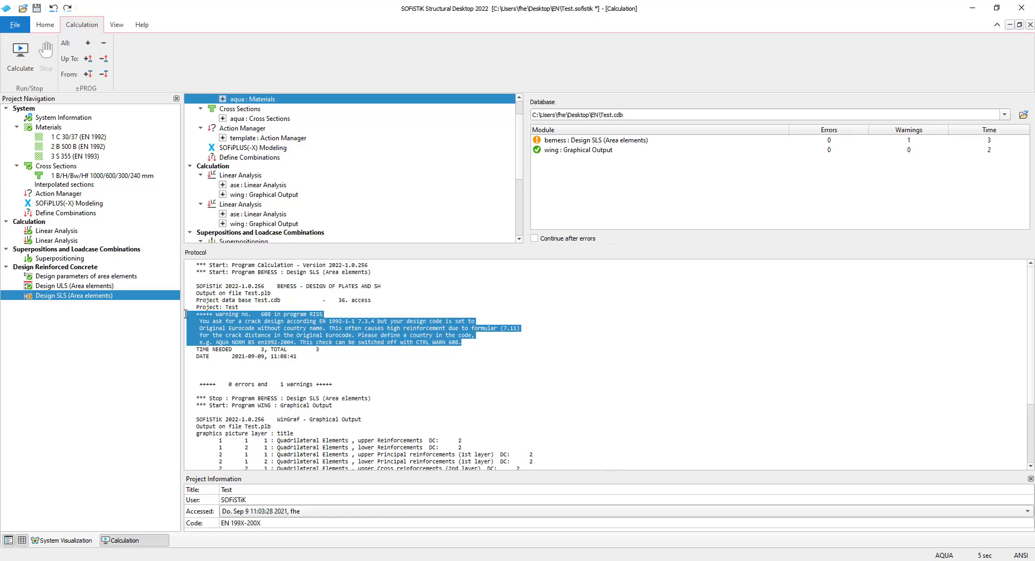
Insert a new group named Design Beam below the area SLS task.
{"action": "right_click", "coordinate": [94, 324]}
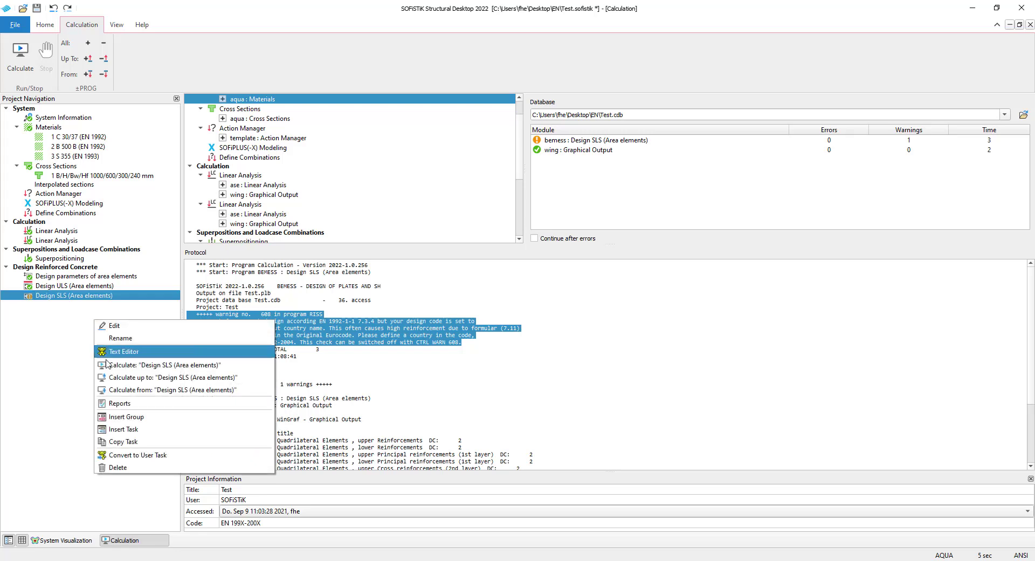
{"action": "left_click", "coordinate": [147, 423]}
{"action": "type", "text": "Design "}
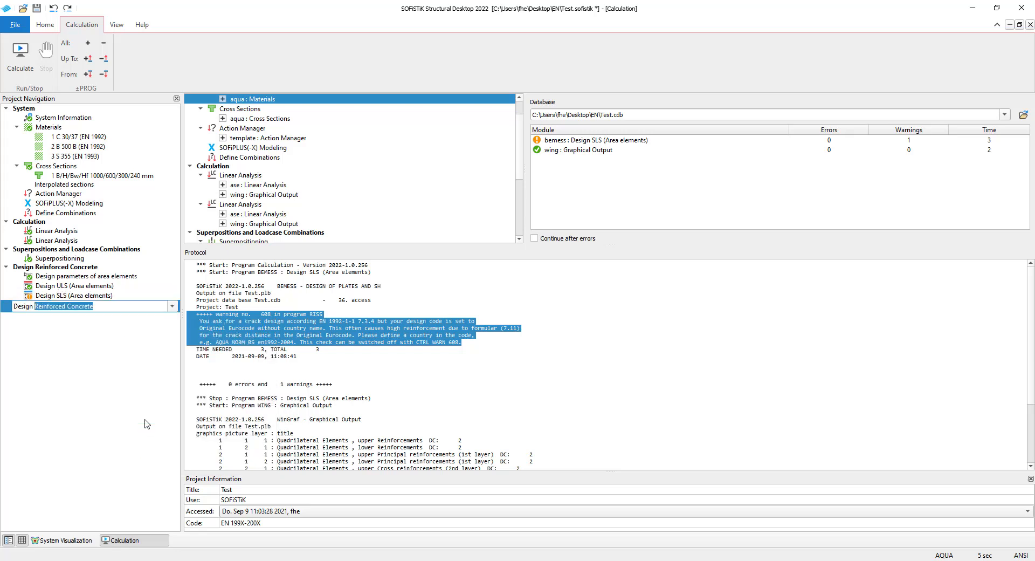
{"action": "type", "text": "Beam"}
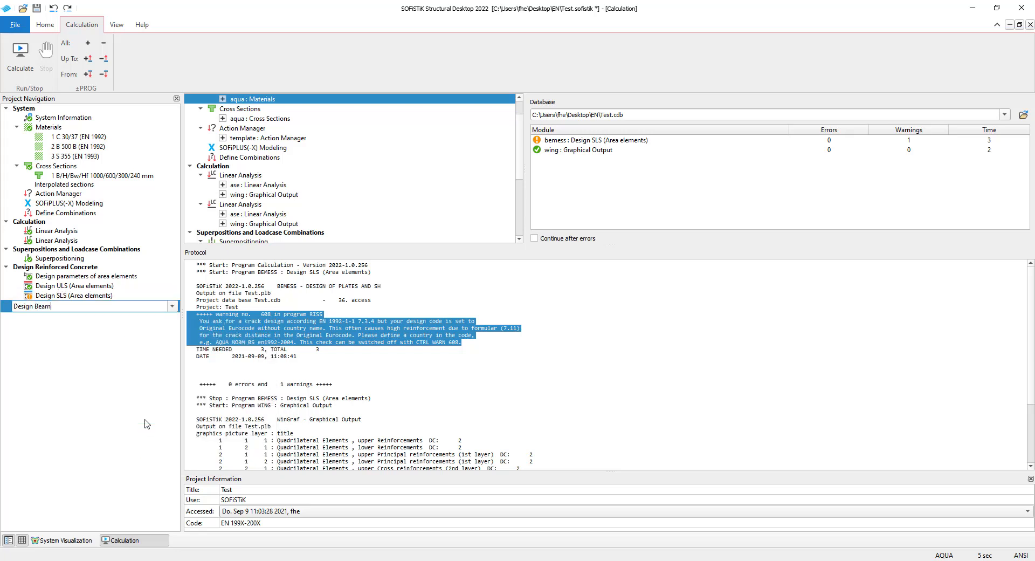
{"action": "key", "text": "Return"}
Add Design ULS (Beams) and Design SLS (Beams) tasks into the Design Beam group.
{"action": "right_click", "coordinate": [101, 352]}
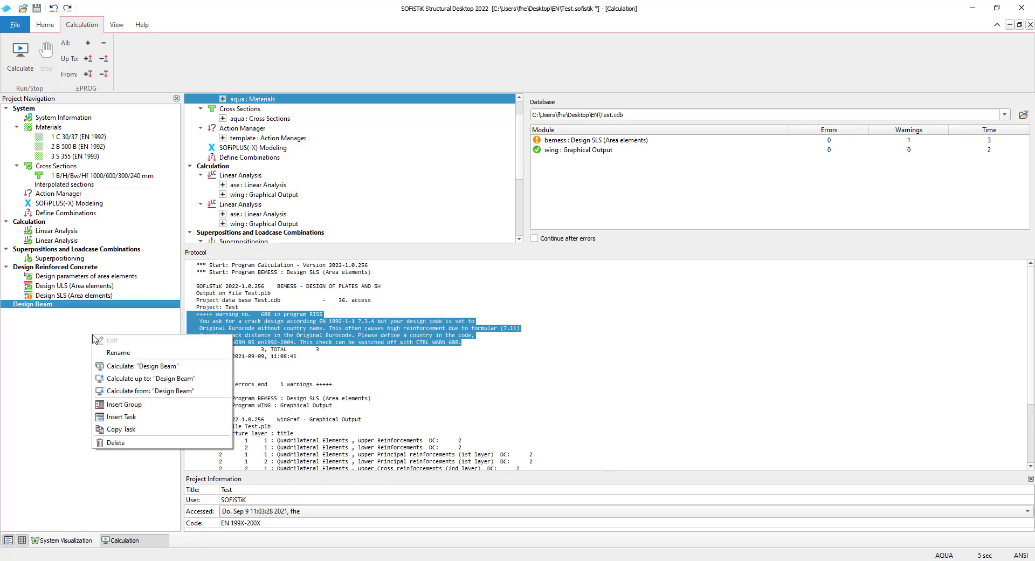
{"action": "left_click", "coordinate": [136, 417]}
{"action": "scroll", "coordinate": [327, 377], "scroll_direction": "down", "scroll_amount": 2}
{"action": "scroll", "coordinate": [375, 371], "scroll_direction": "down", "scroll_amount": 6}
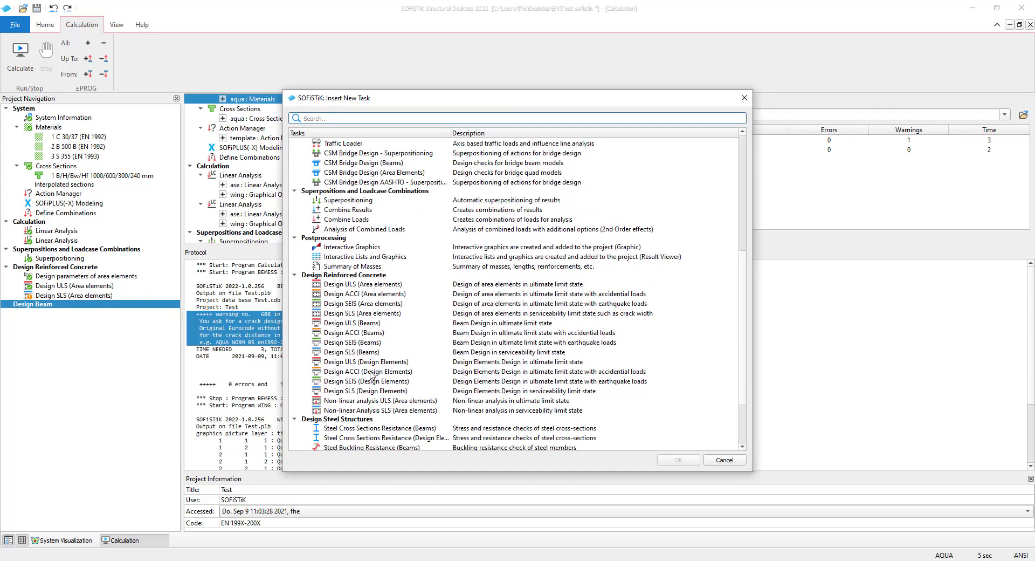
{"action": "left_click", "coordinate": [391, 327]}
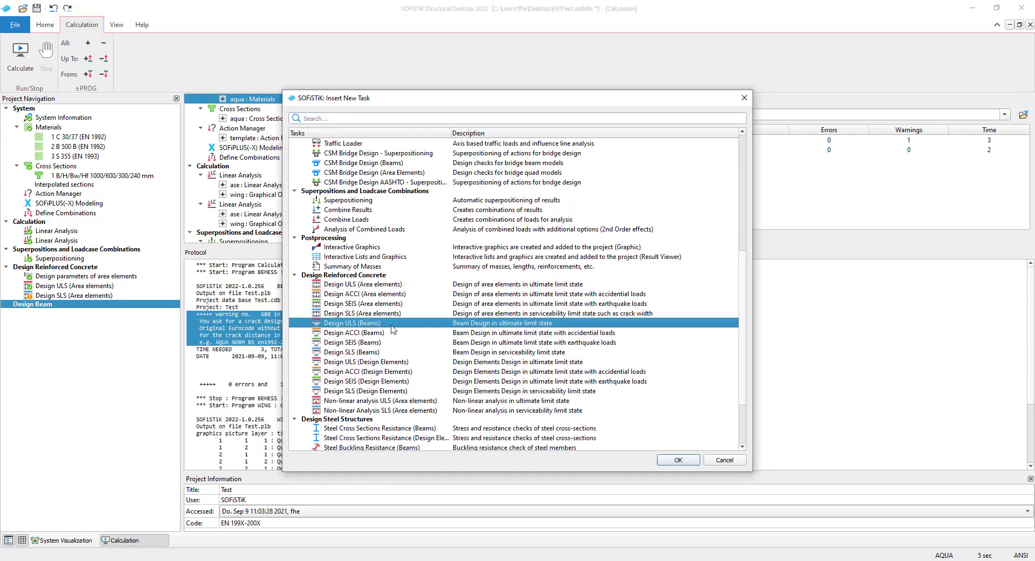
{"action": "left_click", "coordinate": [671, 460]}
{"action": "right_click", "coordinate": [113, 358]}
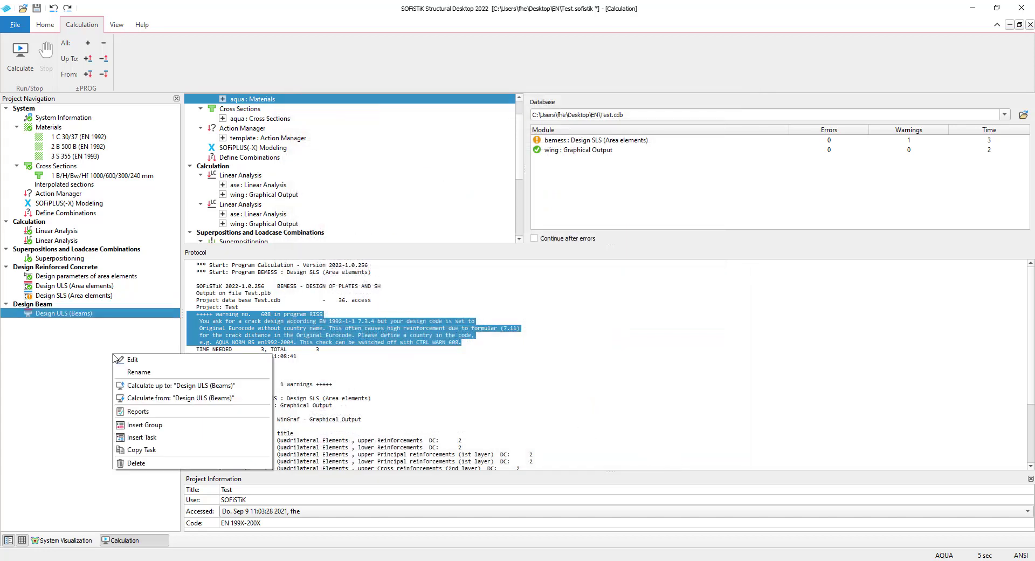
{"action": "left_click", "coordinate": [142, 434]}
{"action": "scroll", "coordinate": [390, 395], "scroll_direction": "down", "scroll_amount": 2}
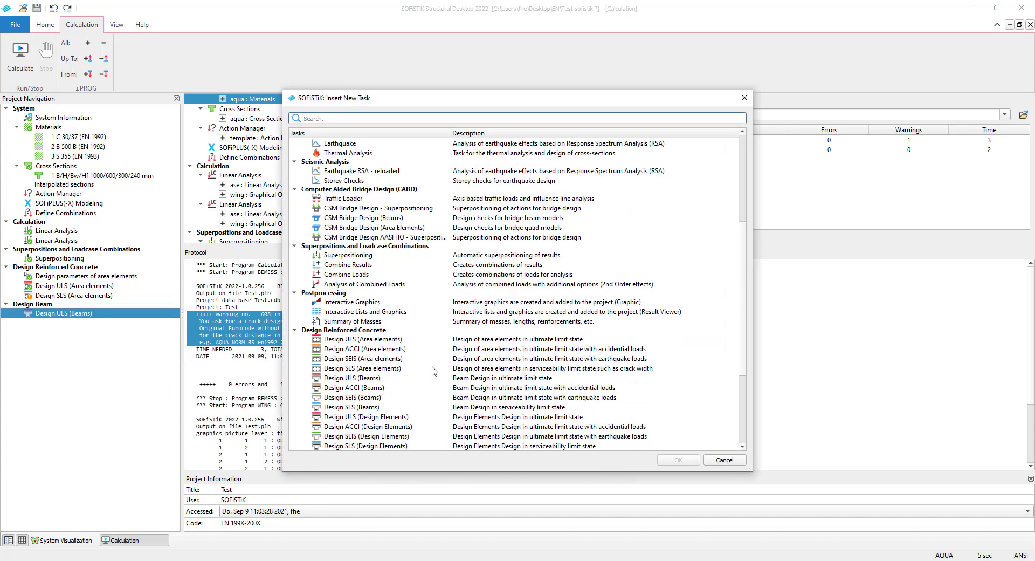
{"action": "left_click", "coordinate": [378, 407]}
{"action": "left_click", "coordinate": [674, 460]}
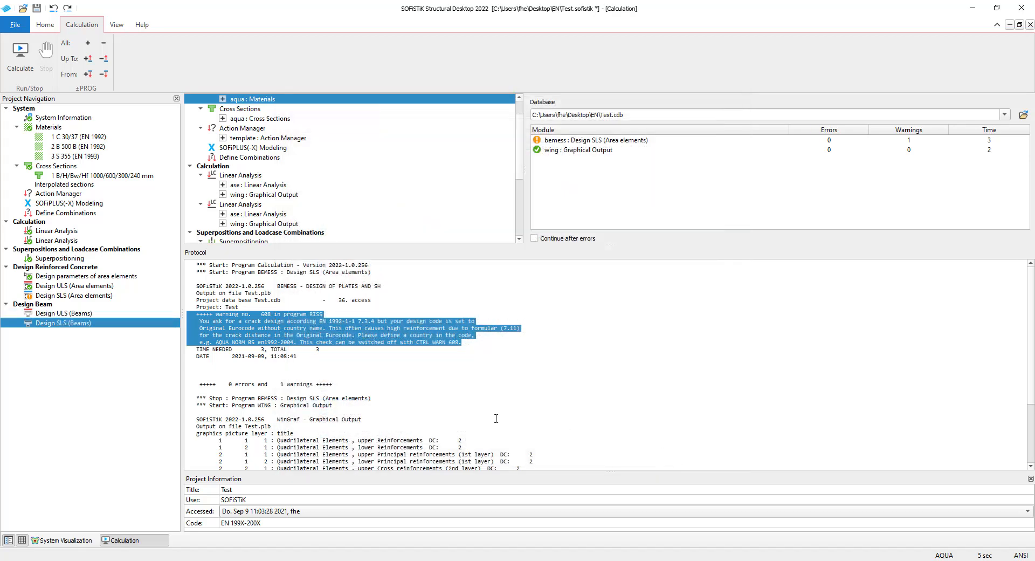
Run the Design ULS (Beams) and Design SLS (Beams) calculations with default settings.
{"action": "double_click", "coordinate": [114, 313]}
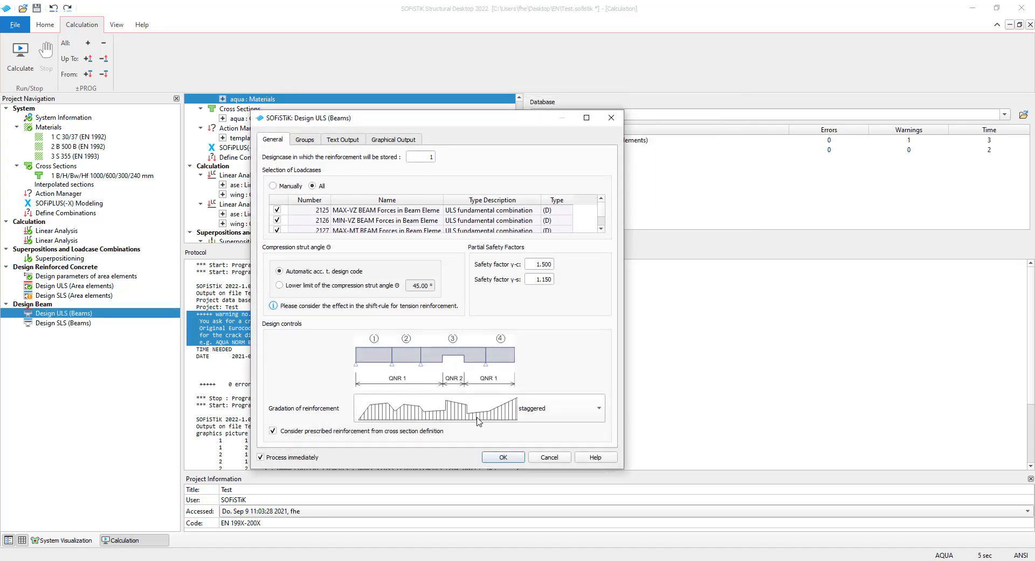
{"action": "left_click", "coordinate": [490, 458]}
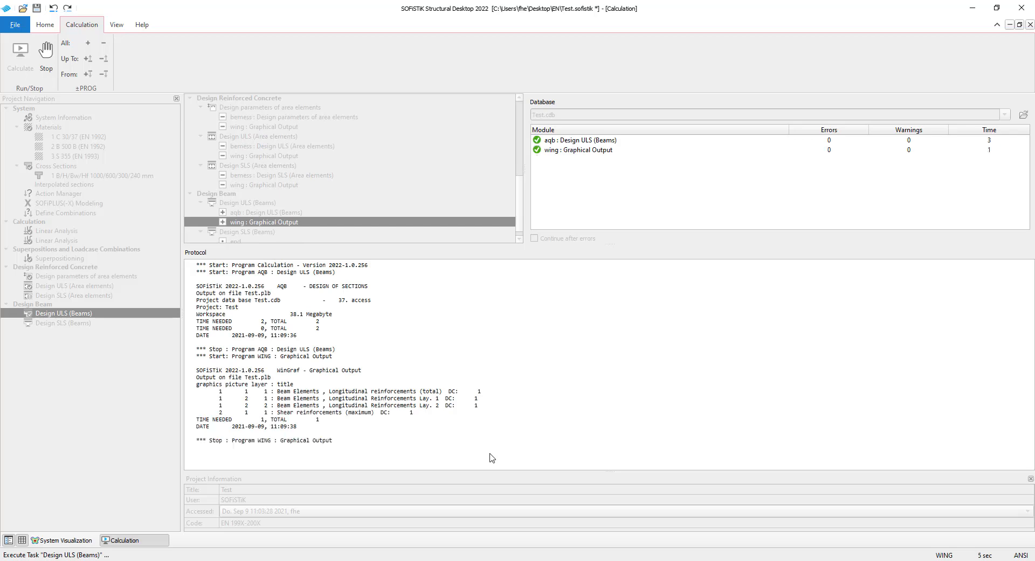
{"action": "double_click", "coordinate": [91, 323]}
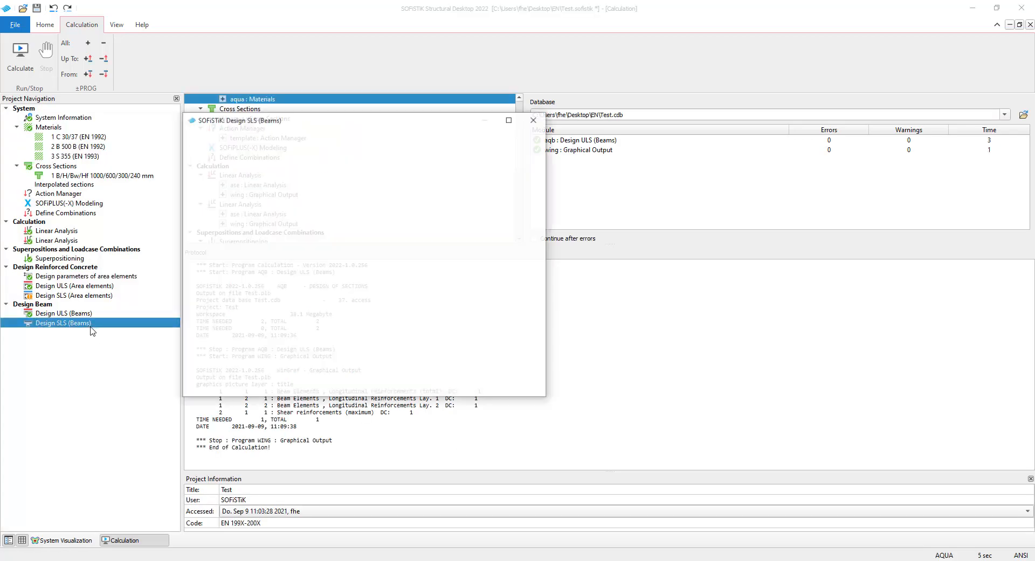
{"action": "left_click", "coordinate": [426, 386]}
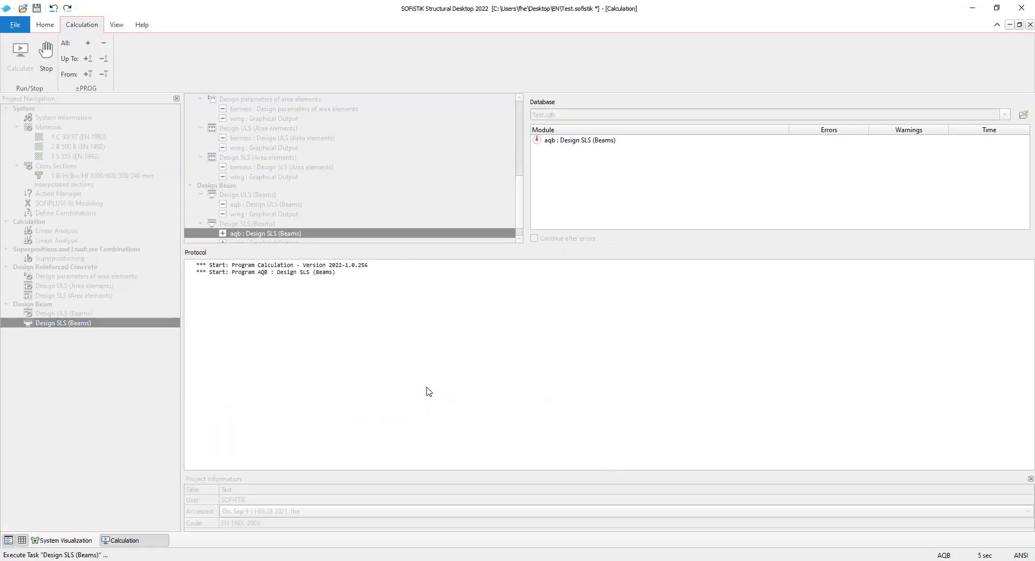